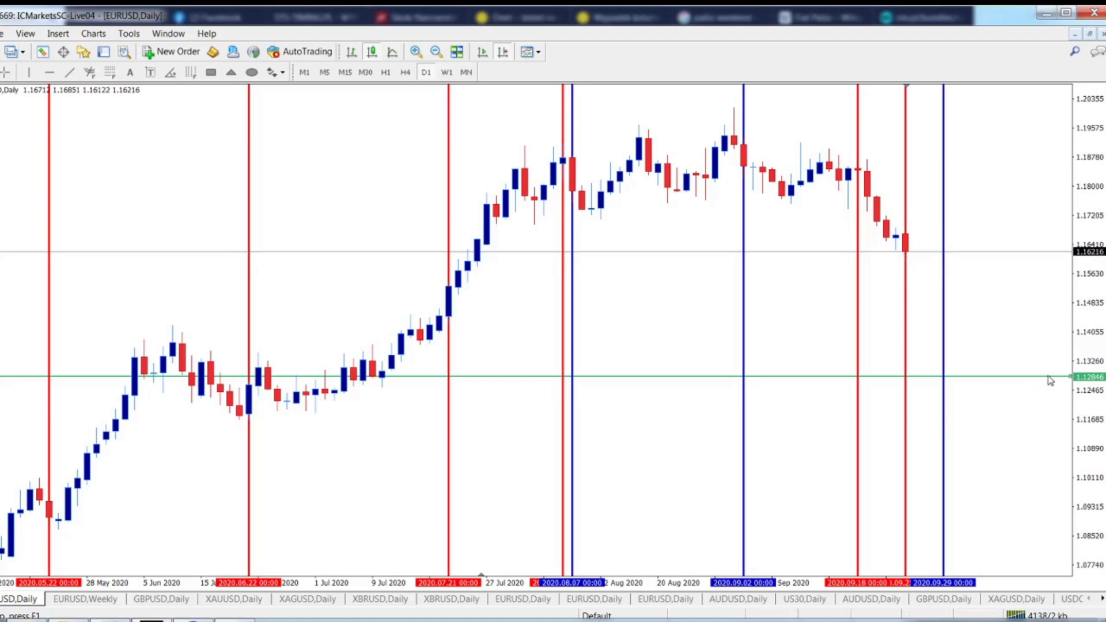
# Step: Delete the green horizontal line below the current price on the EURUSD daily chart
pyautogui.press('Delete')
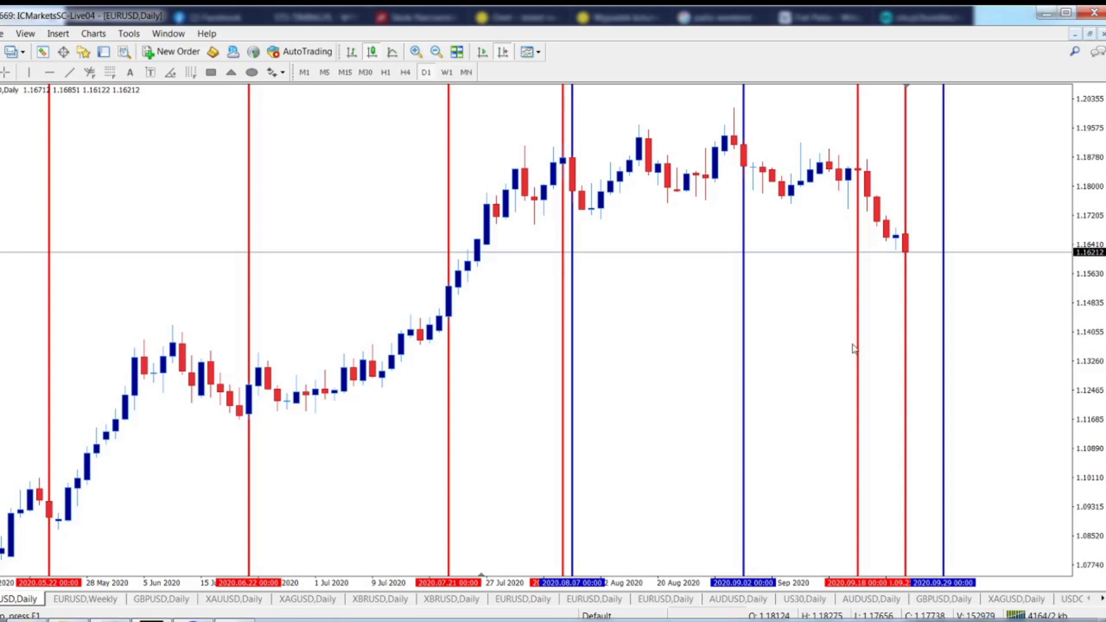
# Step: Draw a rectangle on the daily chart from the 14 May 2020 low to the 10 June 2020 swing high
pyautogui.moveTo(185, 294); pyautogui.dragTo(597, 266)
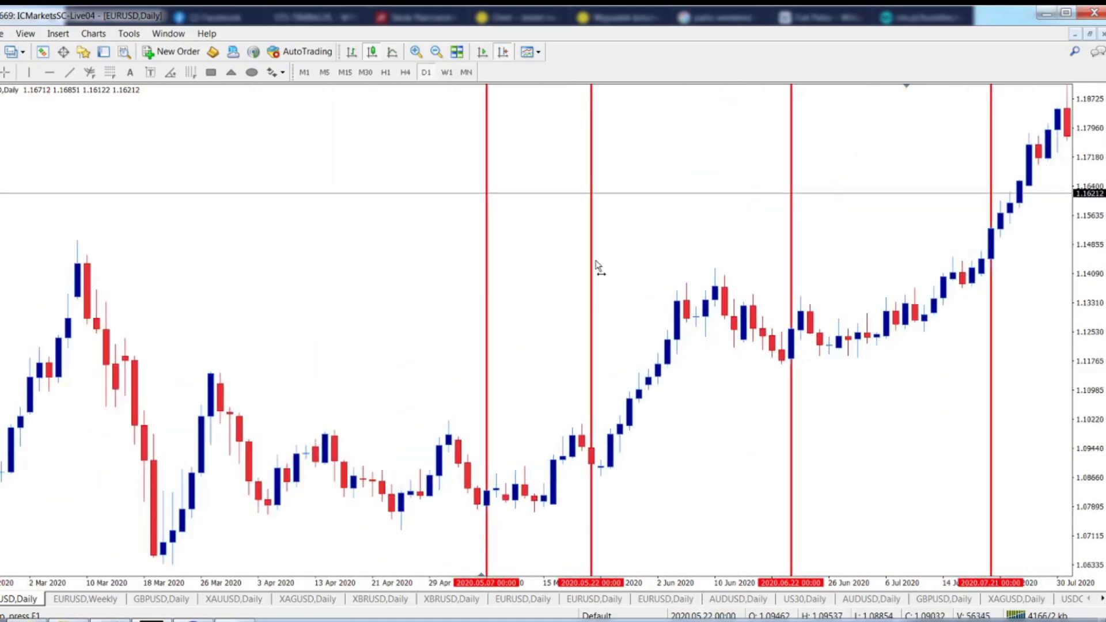
pyautogui.scroll(-10, 596, 266)
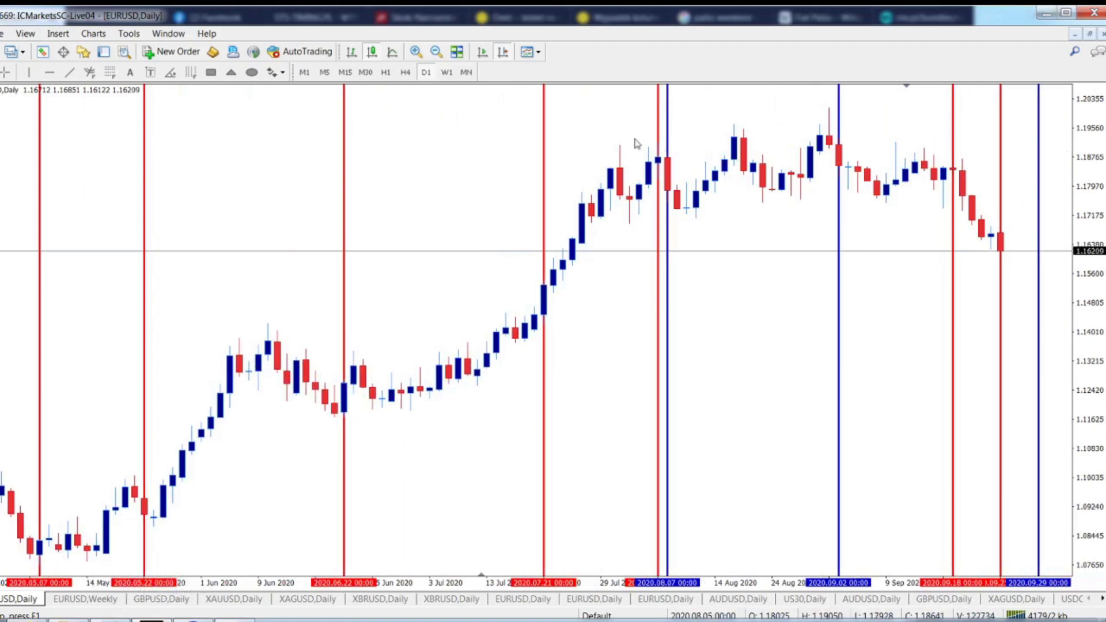
pyautogui.moveTo(85, 550)
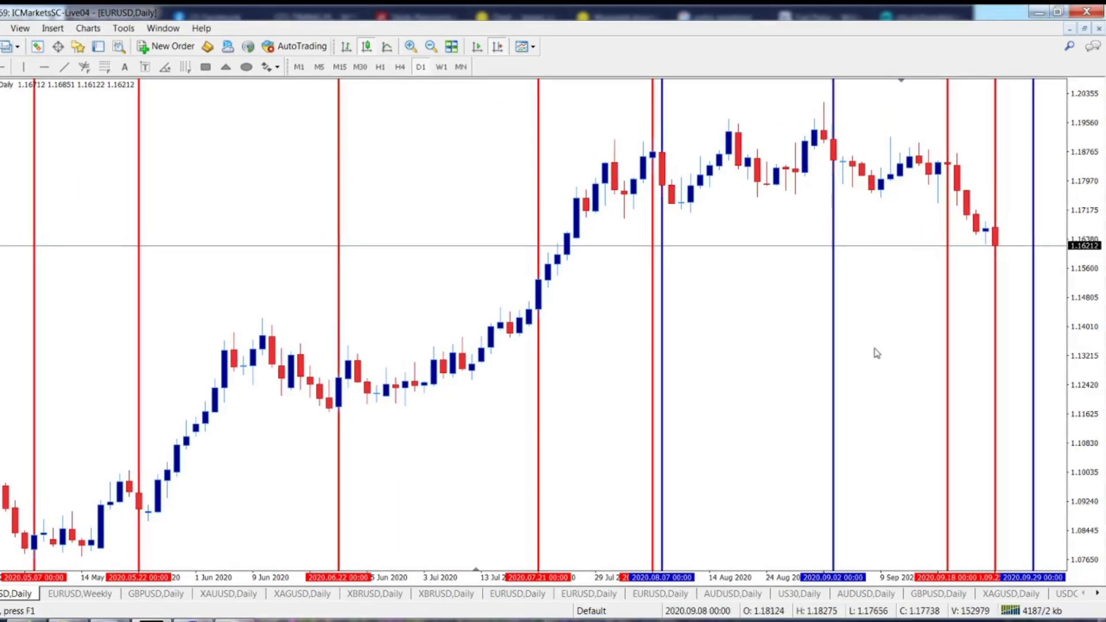
pyautogui.moveTo(82, 550)
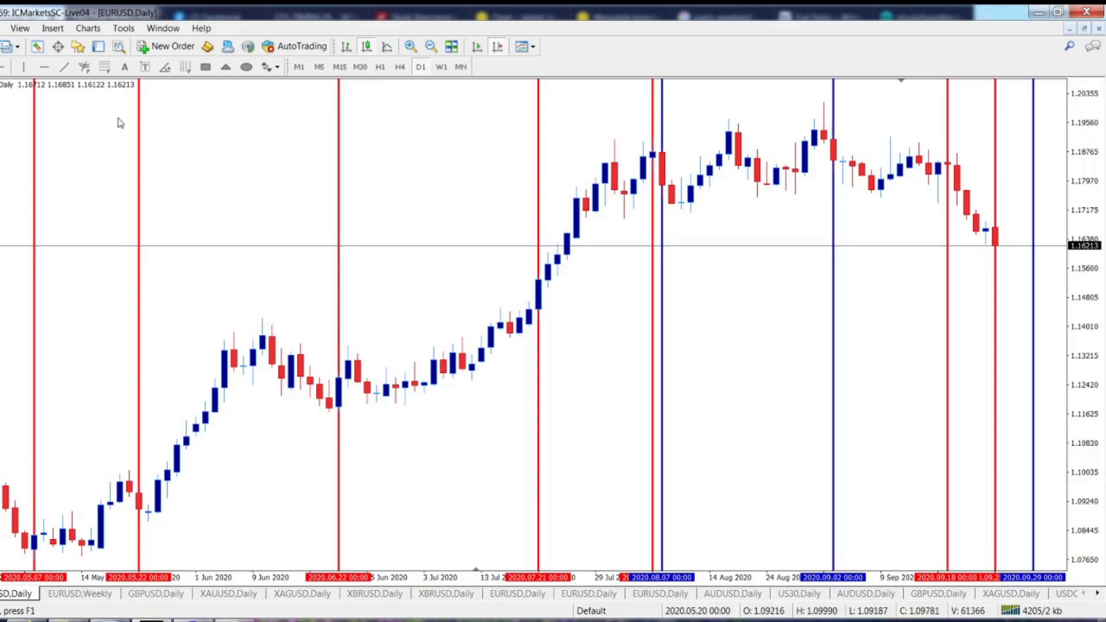
pyautogui.click(204, 68)
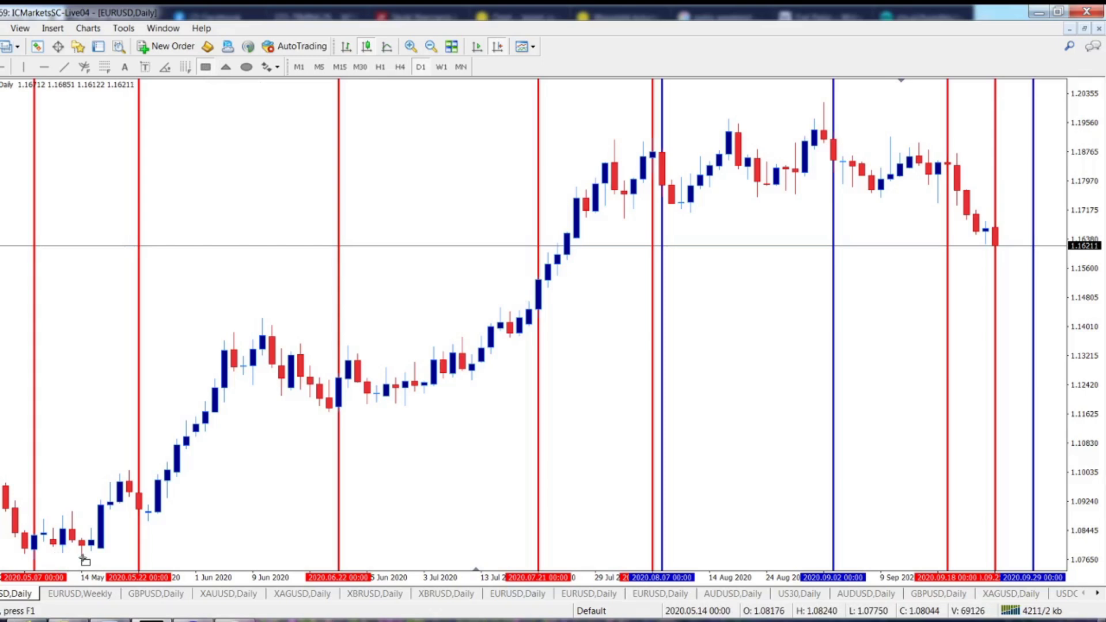
pyautogui.moveTo(81, 557); pyautogui.dragTo(263, 319)
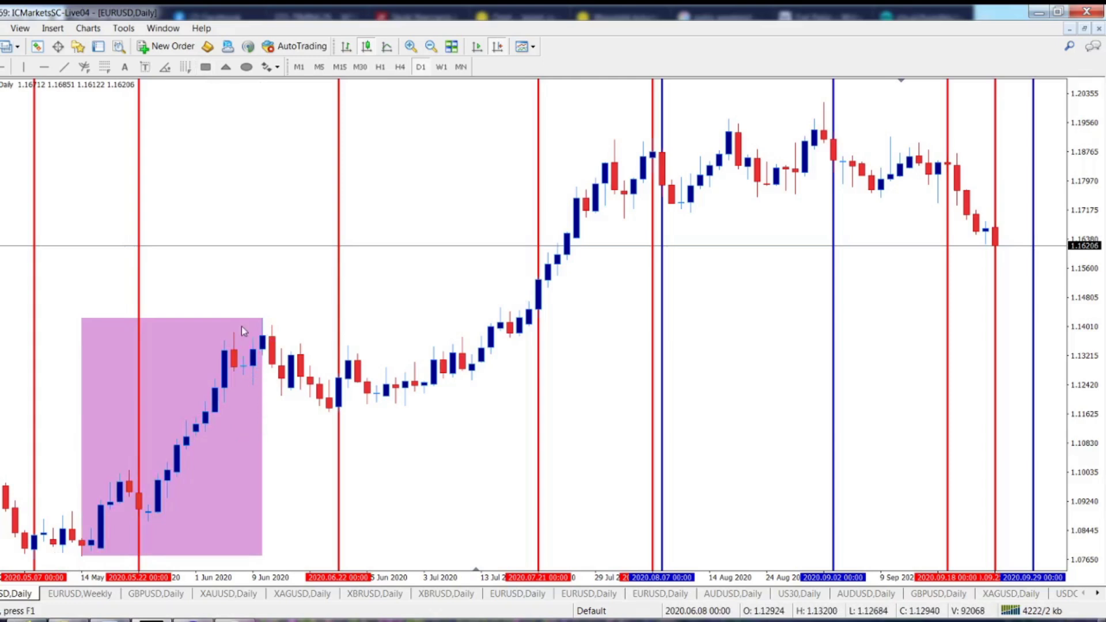
# Step: Duplicate the plum rectangle so the copy starts where the original ends, and colour the copy Gold
pyautogui.doubleClick(190, 450)
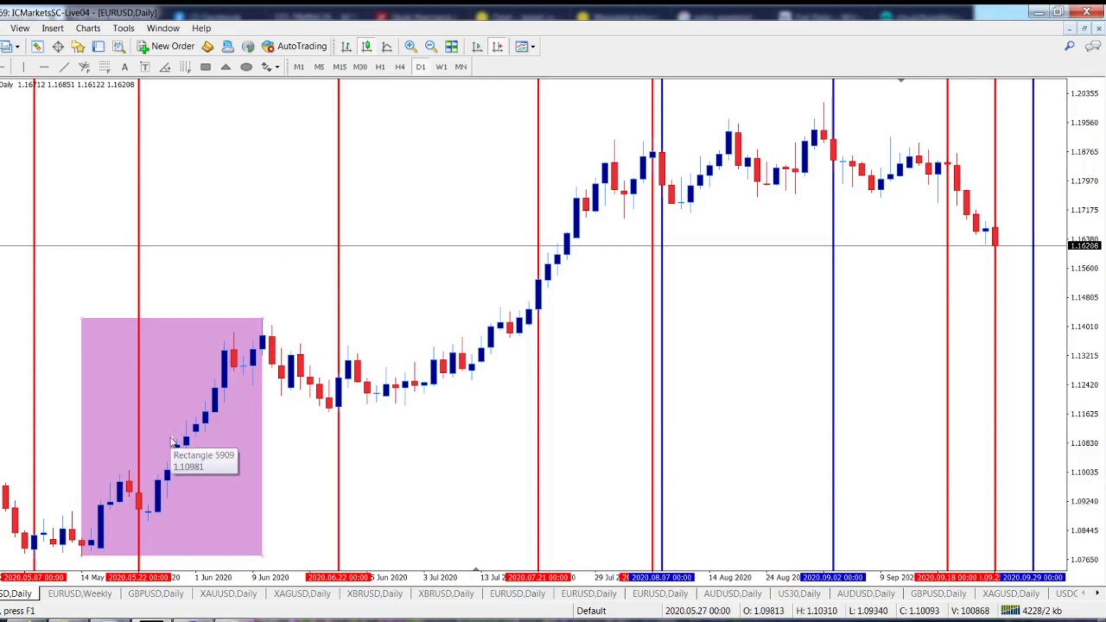
pyautogui.moveTo(172, 441); pyautogui.dragTo(353, 442)
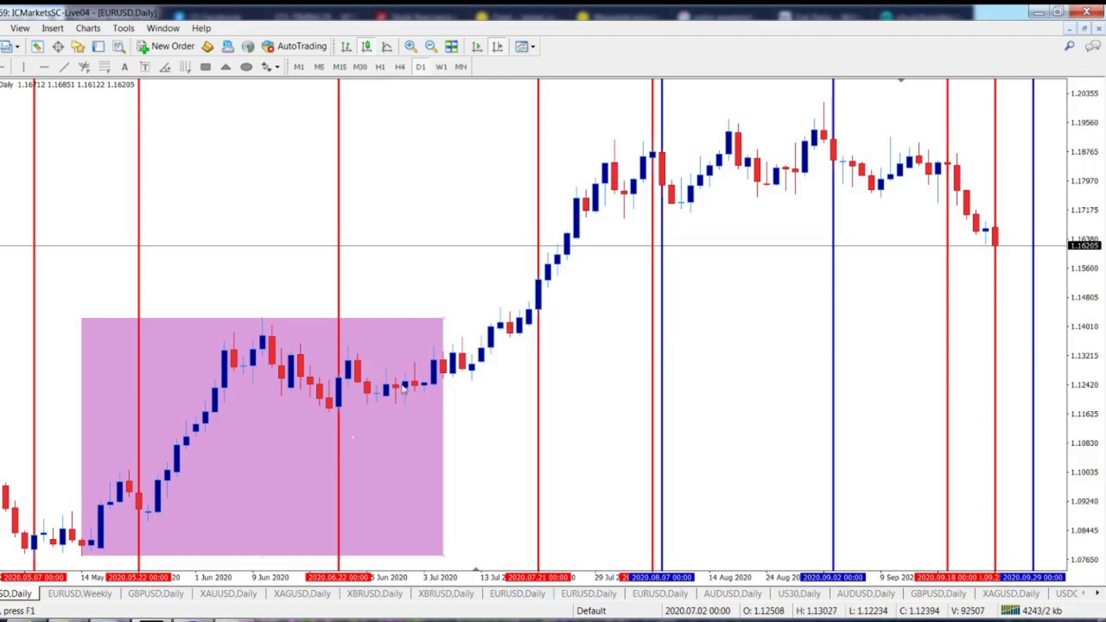
pyautogui.rightClick(443, 318)
pyautogui.click(489, 326)
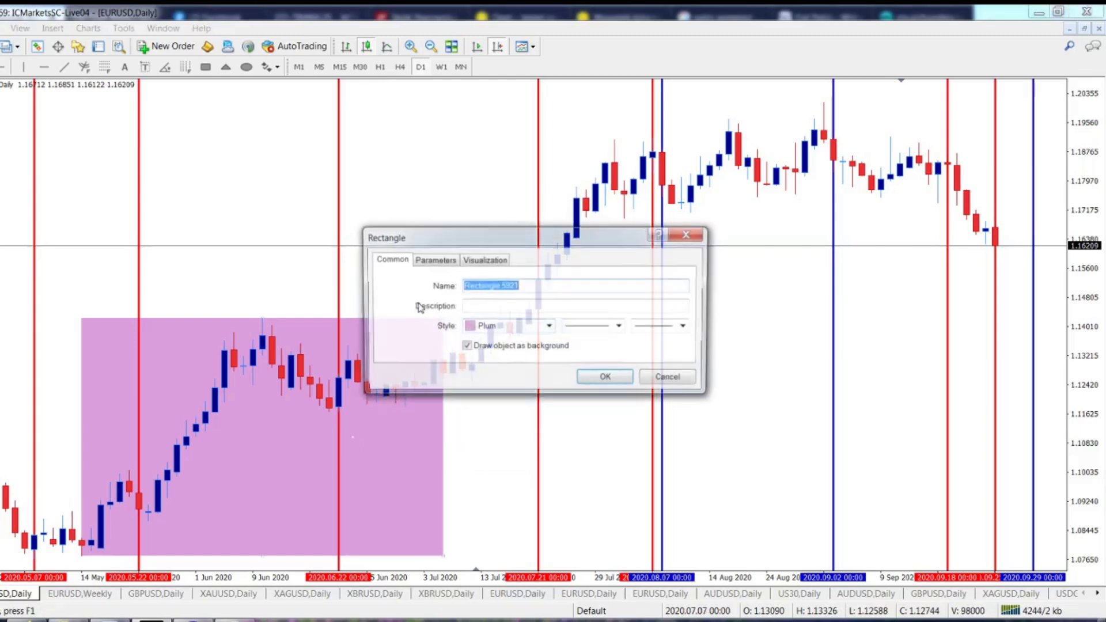
pyautogui.click(549, 326)
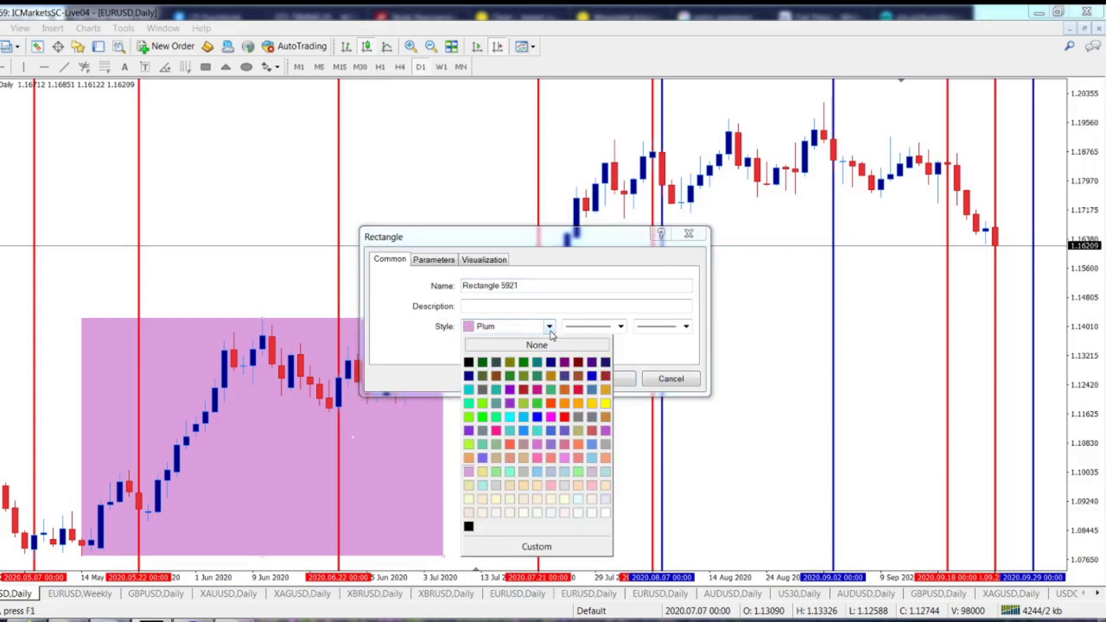
pyautogui.click(592, 403)
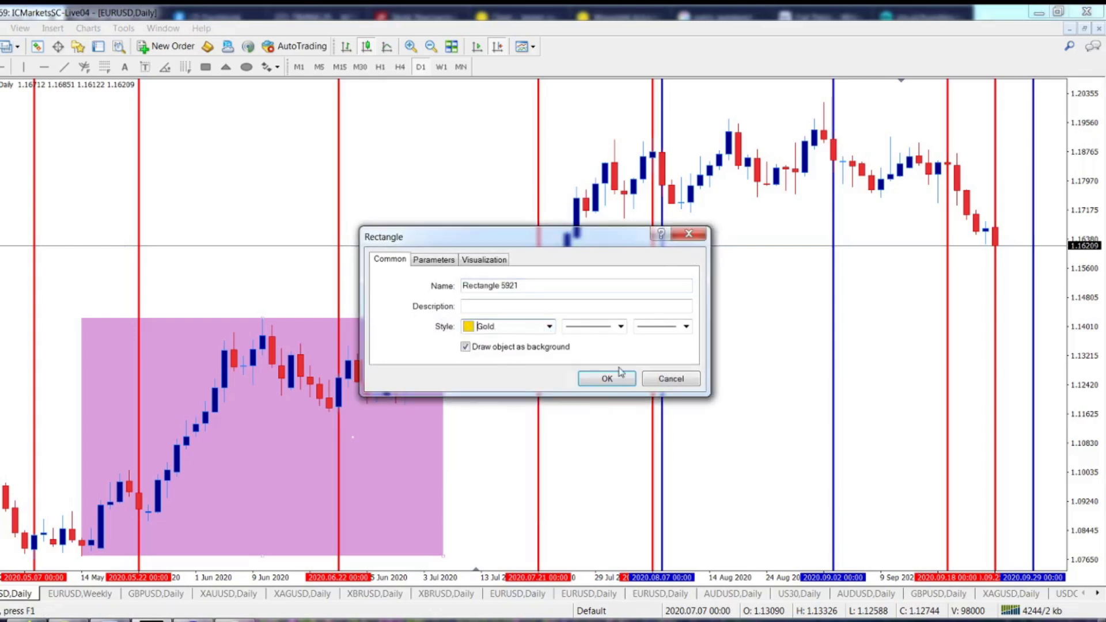
pyautogui.click(597, 379)
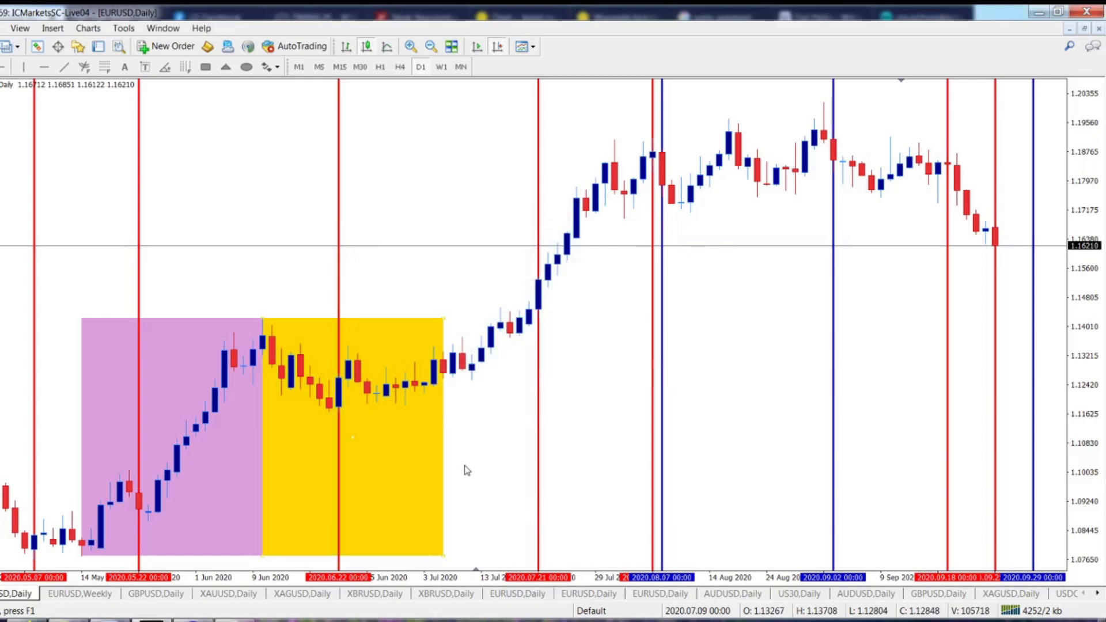
# Step: Duplicate the gold rectangle directly after itself in time and colour the new copy Tomato
pyautogui.moveTo(355, 443); pyautogui.dragTo(530, 443)
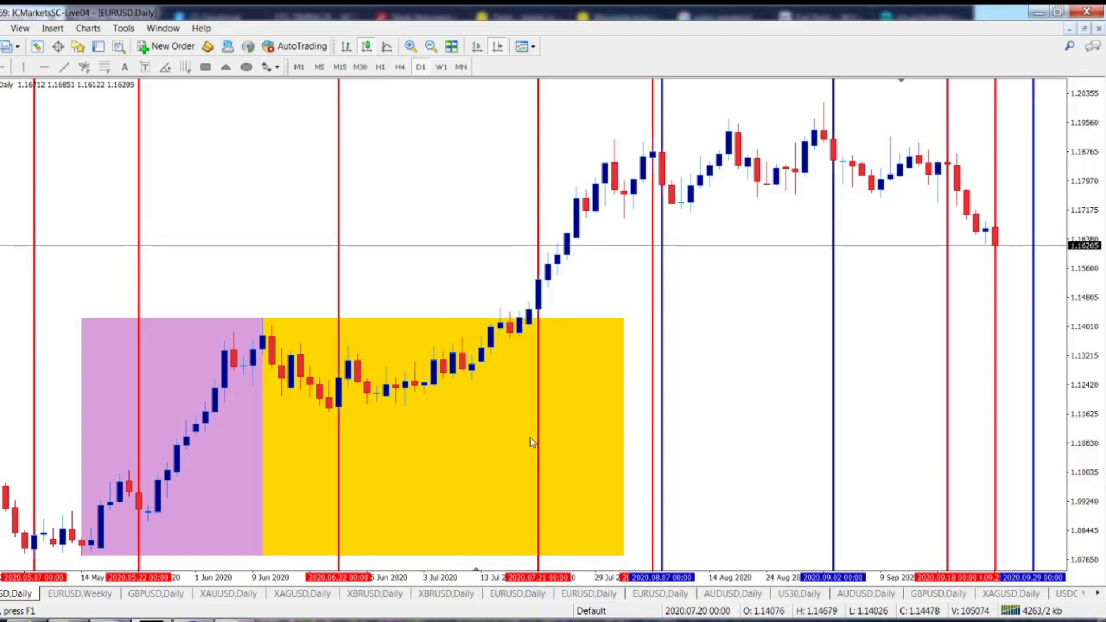
pyautogui.rightClick(625, 322)
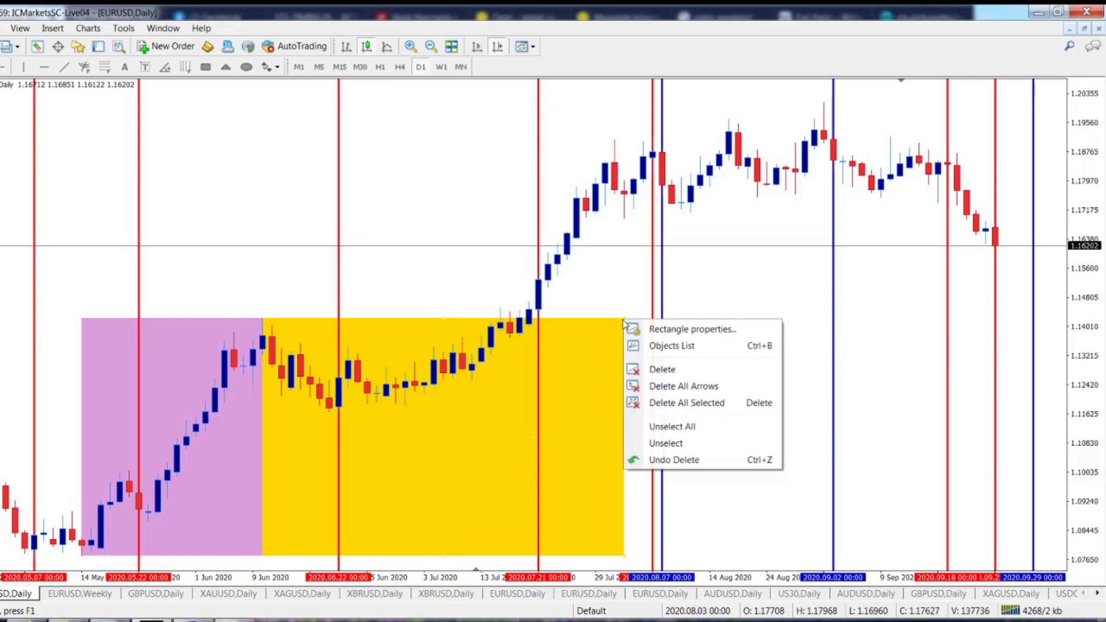
pyautogui.click(656, 329)
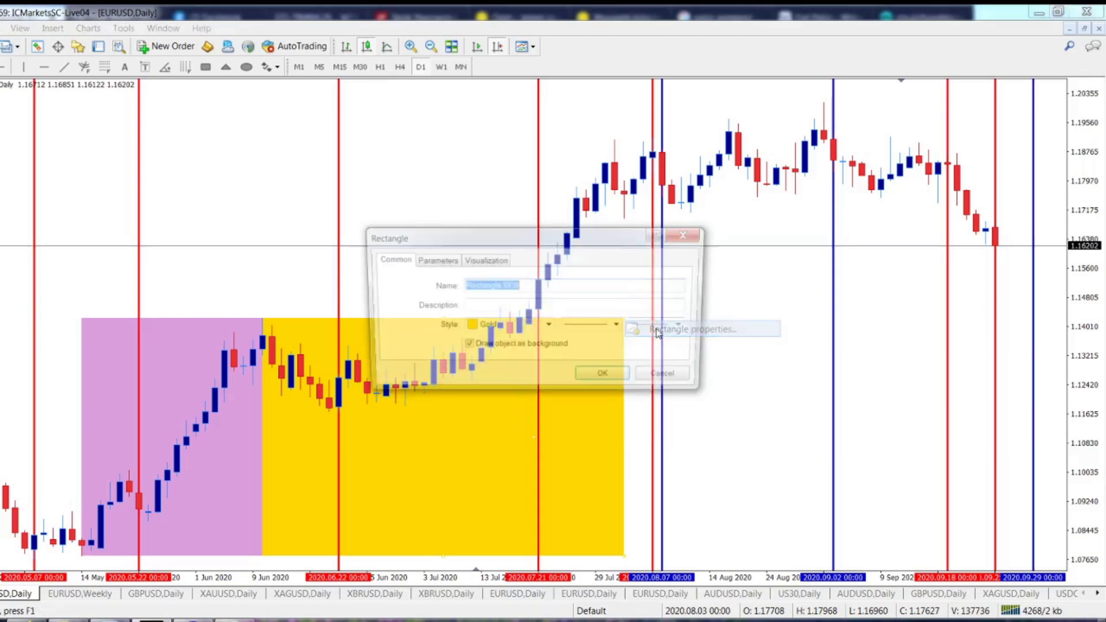
pyautogui.click(549, 326)
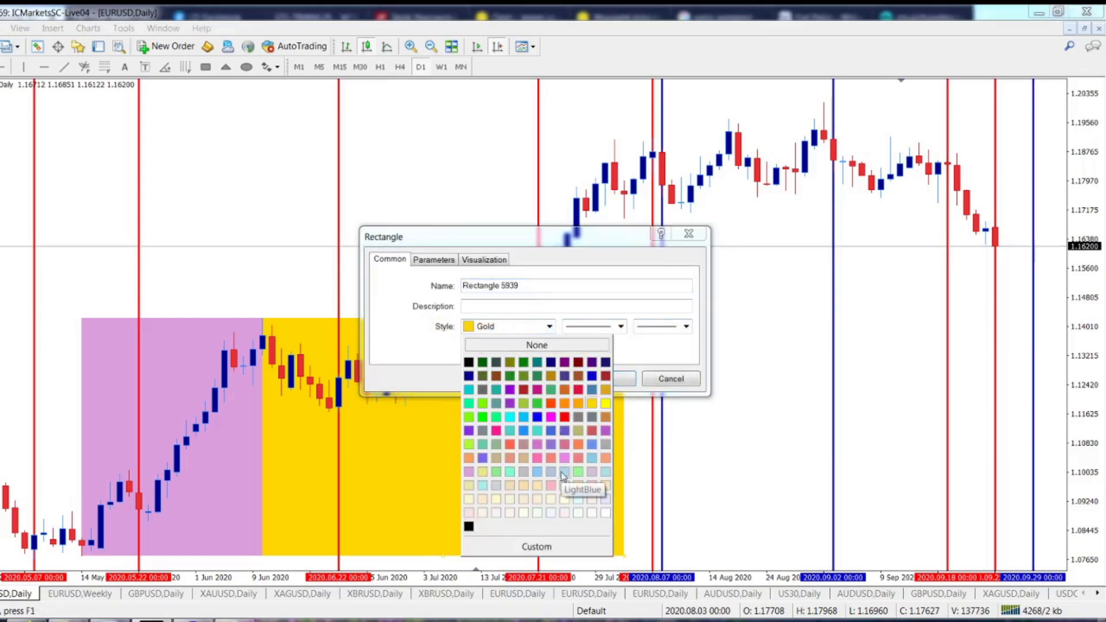
pyautogui.click(510, 444)
pyautogui.click(604, 383)
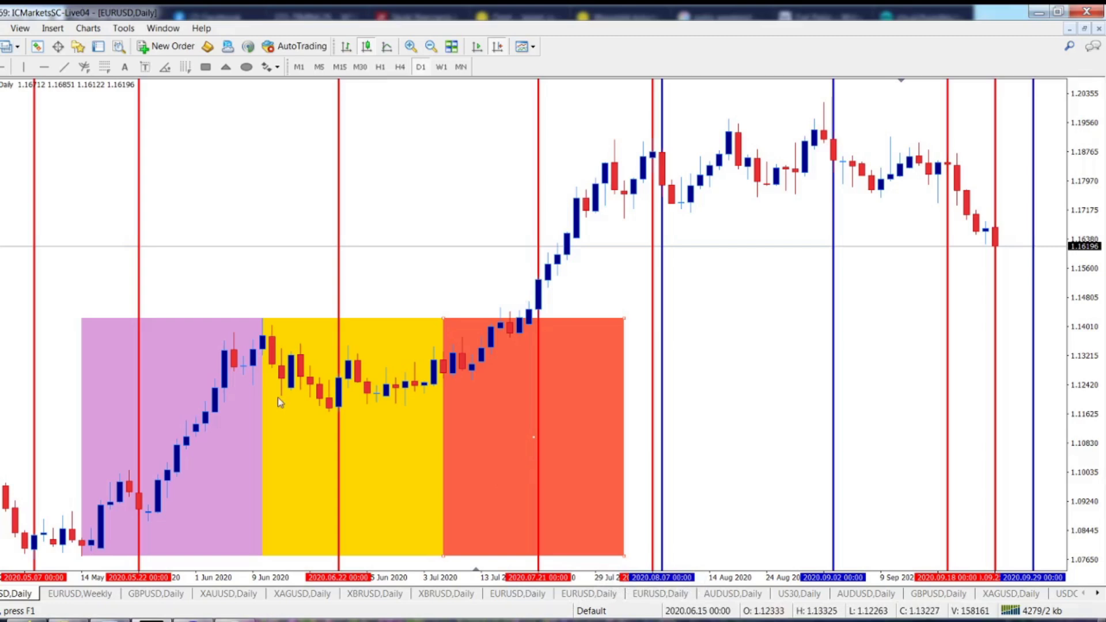
# Step: Place a copy of the tomato rectangle immediately after it and set the copy's colour to Aqua
pyautogui.moveTo(535, 440); pyautogui.dragTo(707, 437)
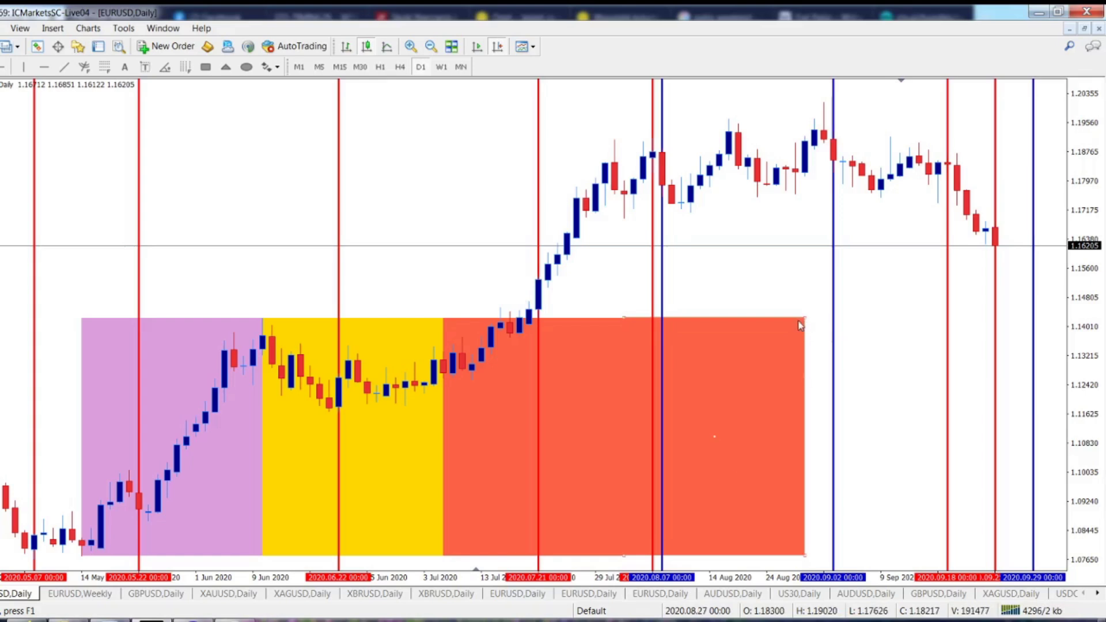
pyautogui.doubleClick(714, 437)
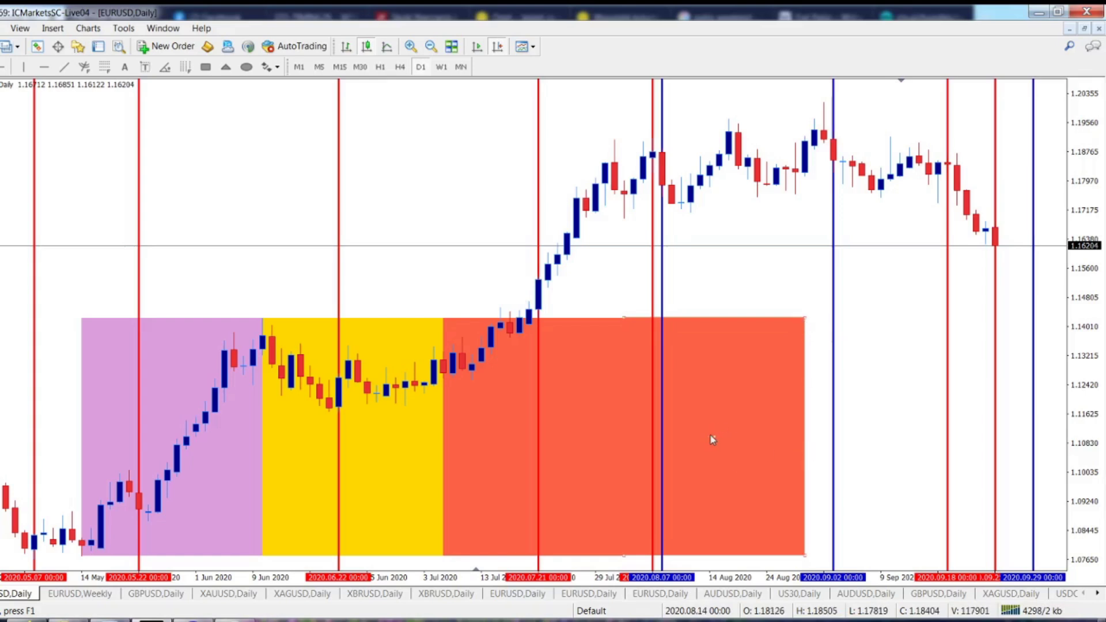
pyautogui.rightClick(713, 437)
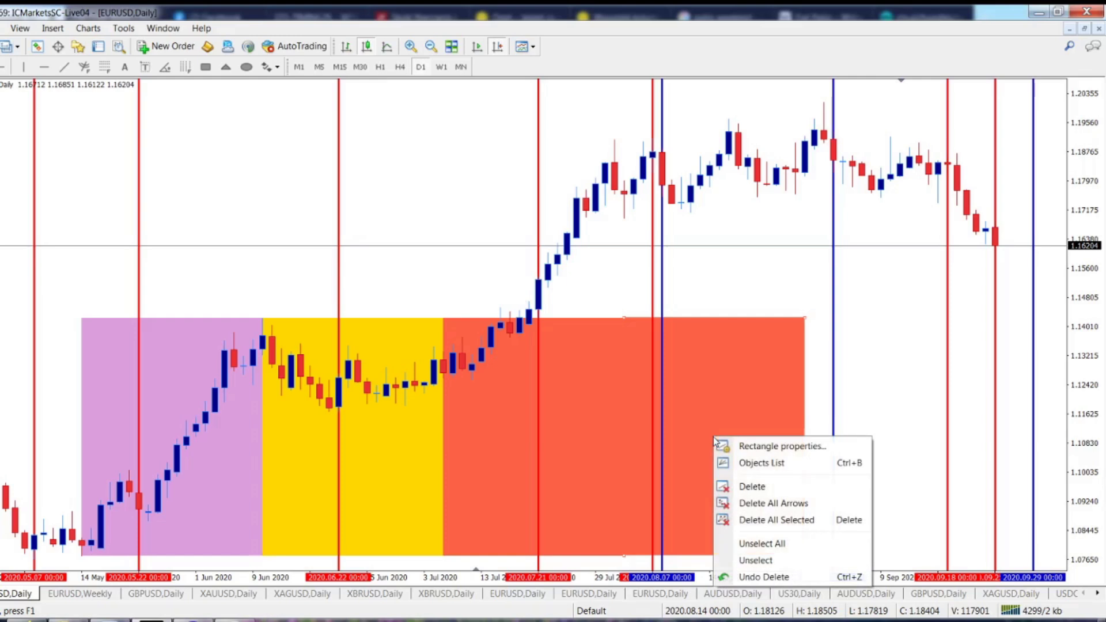
pyautogui.click(766, 447)
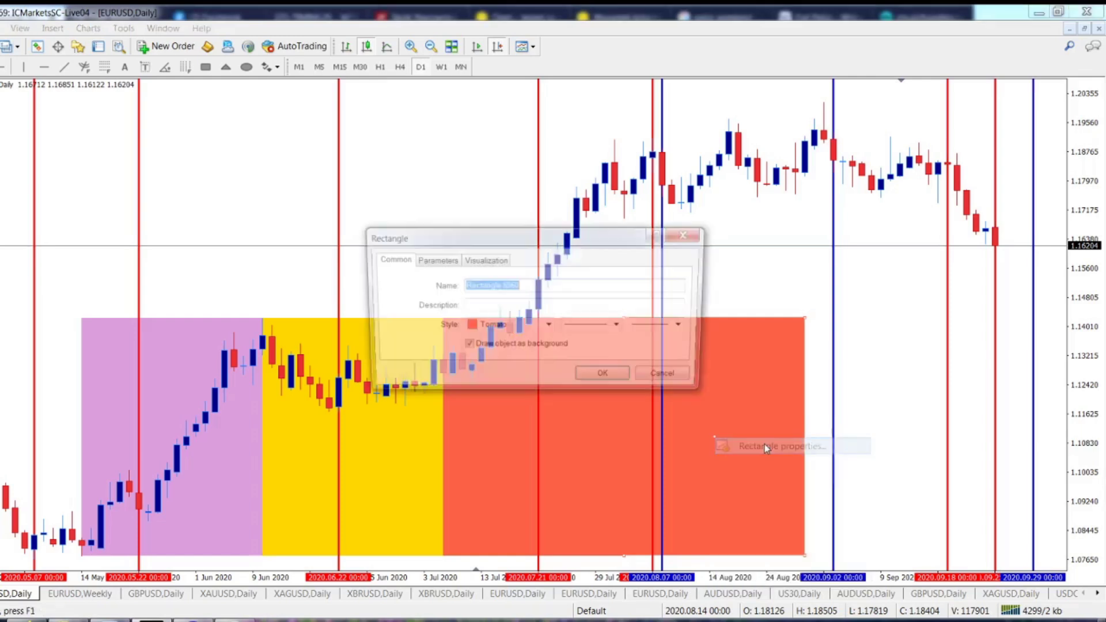
pyautogui.click(549, 326)
pyautogui.click(509, 417)
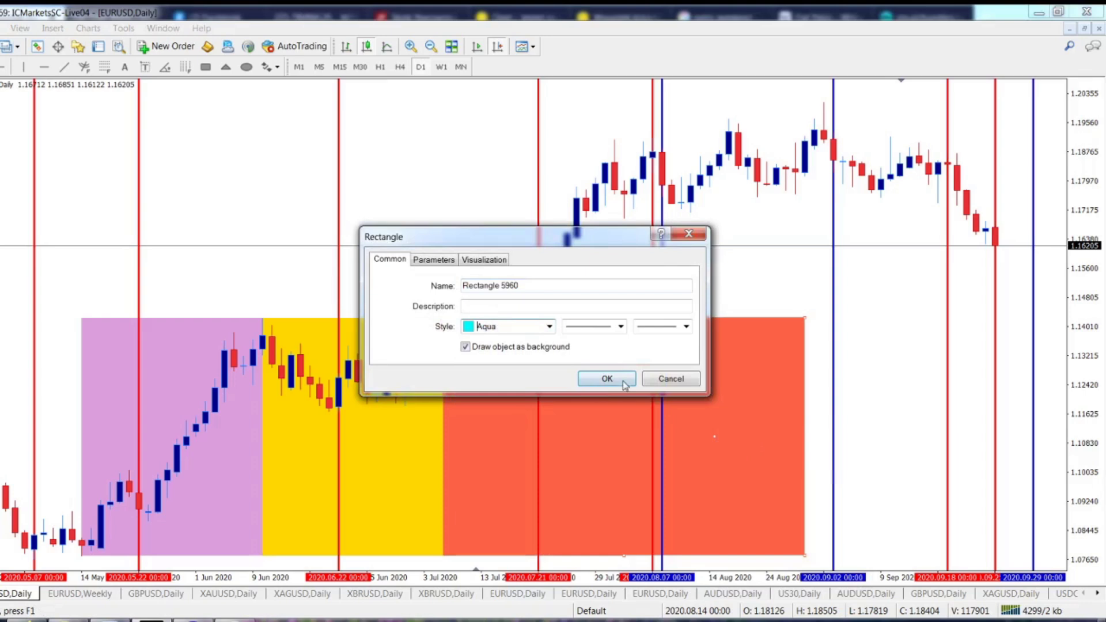
pyautogui.click(615, 380)
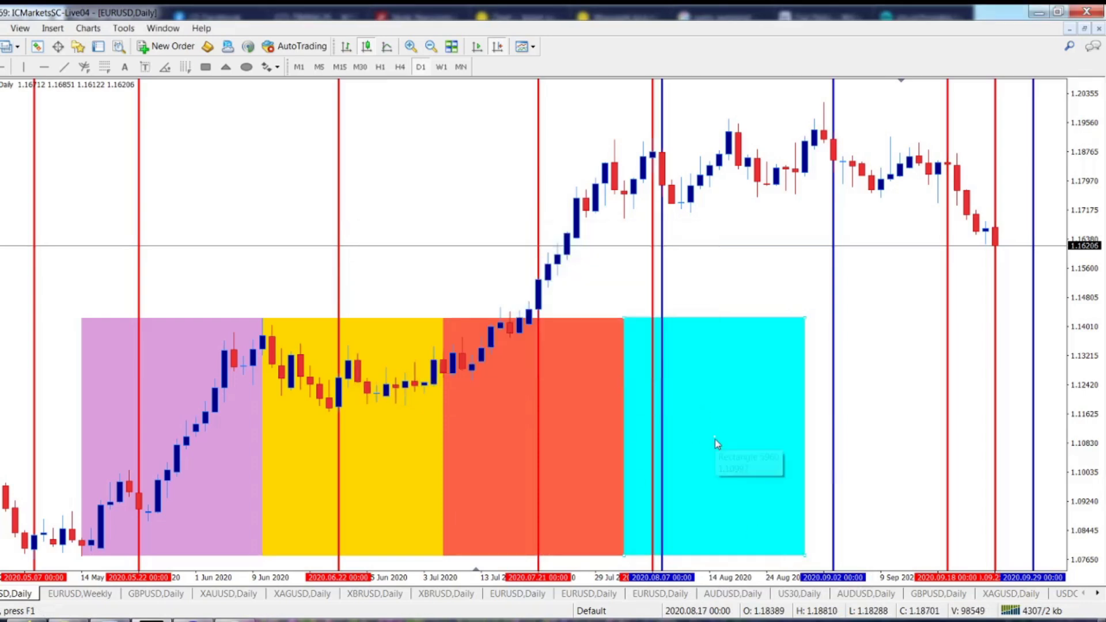
# Step: Duplicate the aqua rectangle edge to edge into September 2020 and colour the copy Red
pyautogui.moveTo(715, 442); pyautogui.dragTo(892, 439)
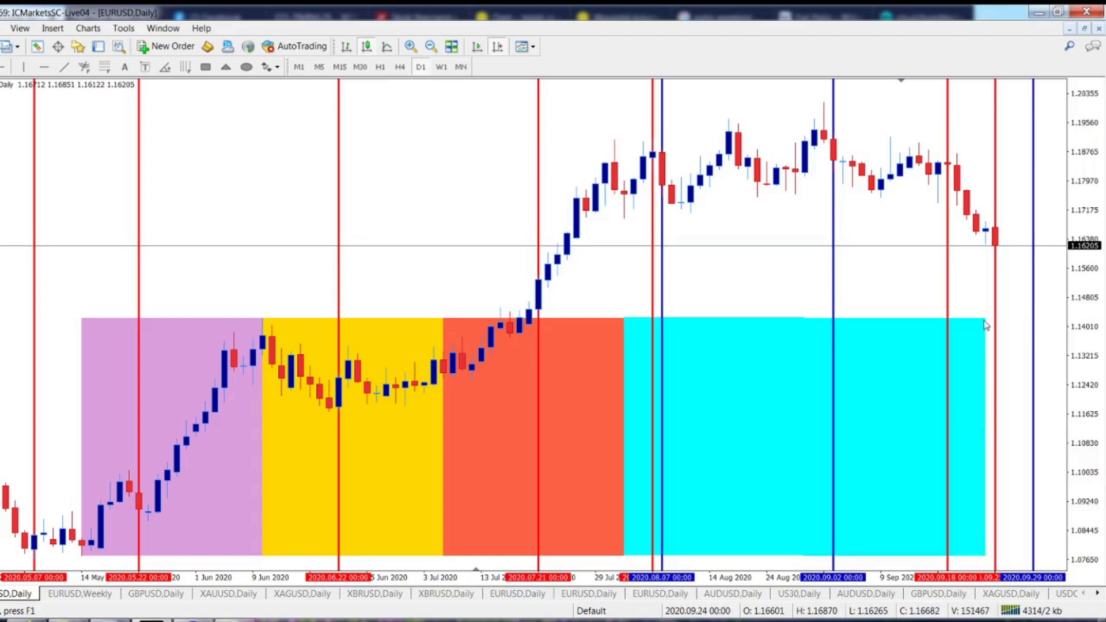
pyautogui.rightClick(895, 437)
pyautogui.click(917, 447)
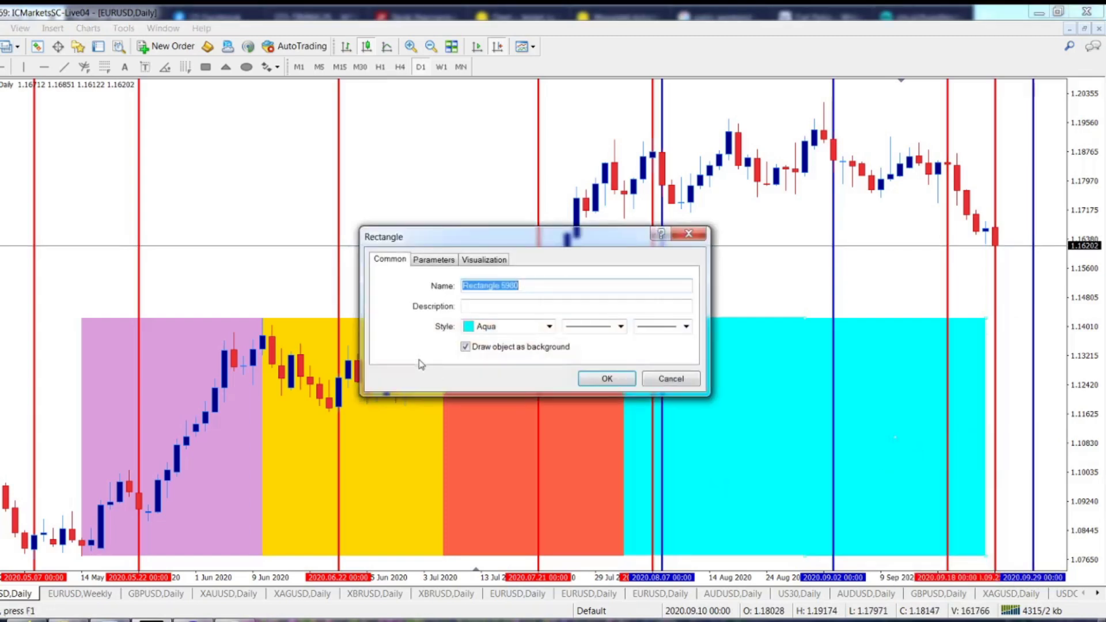
pyautogui.click(550, 326)
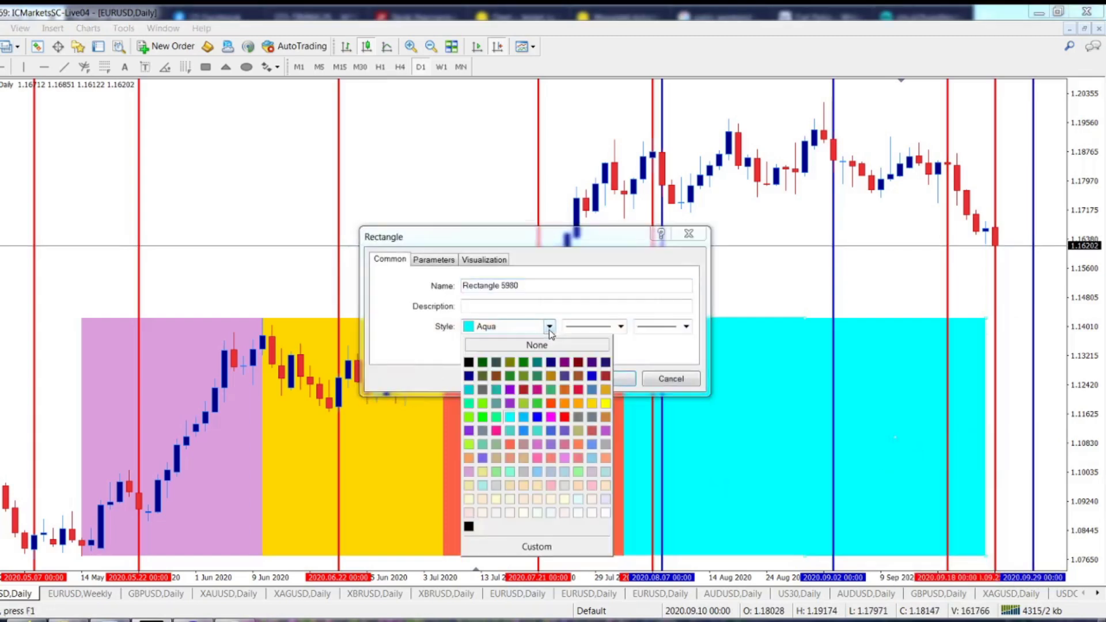
pyautogui.click(565, 418)
pyautogui.click(604, 379)
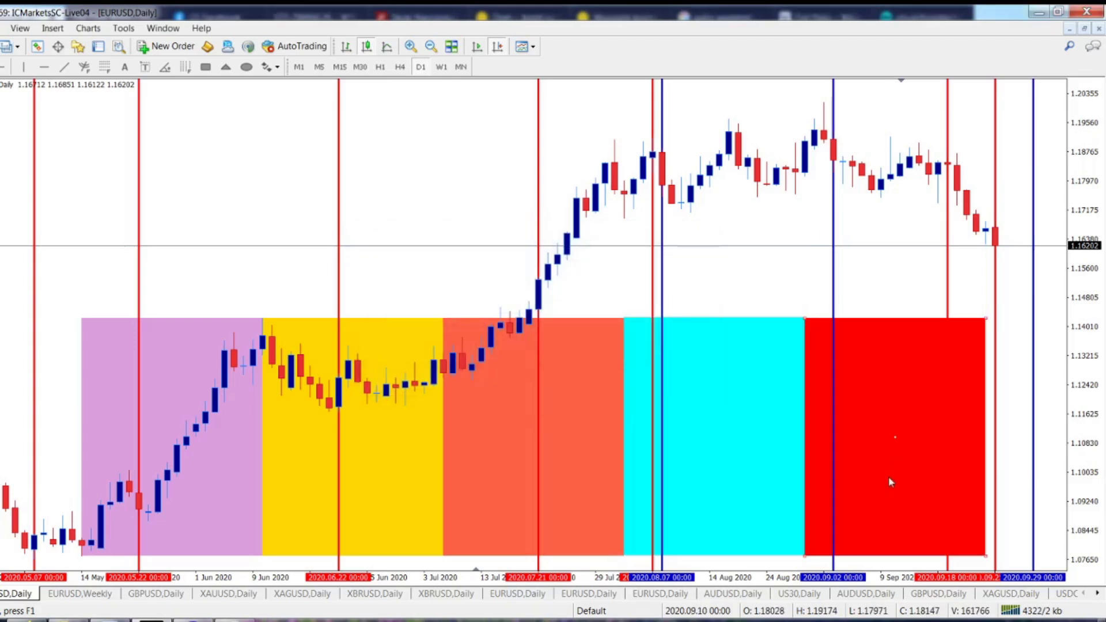
# Step: Change the colour of the last rectangle in the row to LightPink
pyautogui.rightClick(895, 433)
pyautogui.click(926, 448)
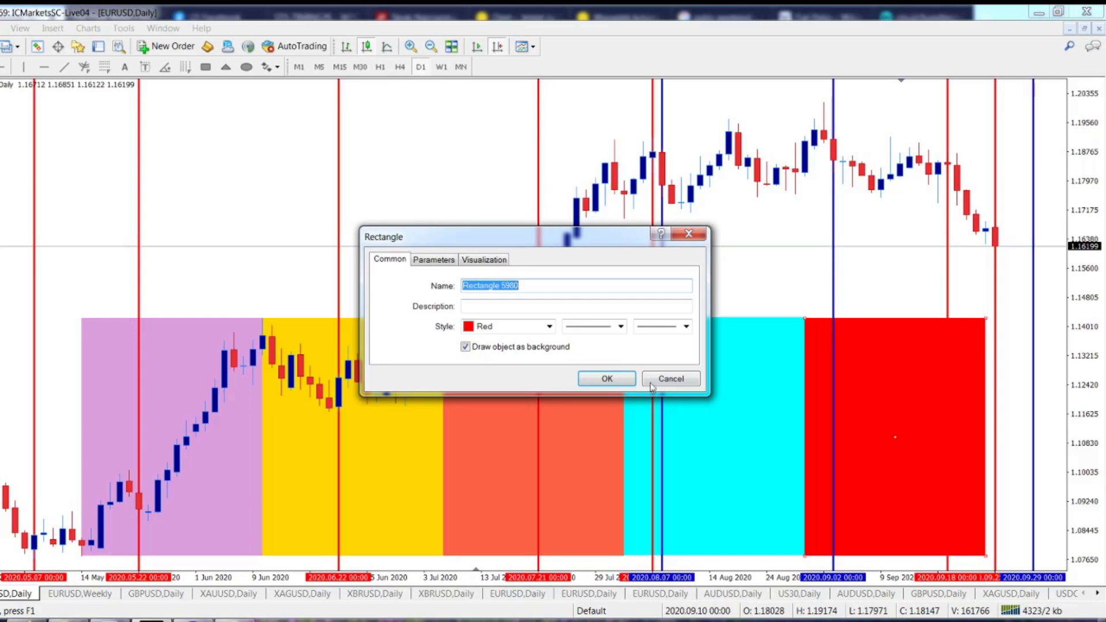
pyautogui.click(551, 327)
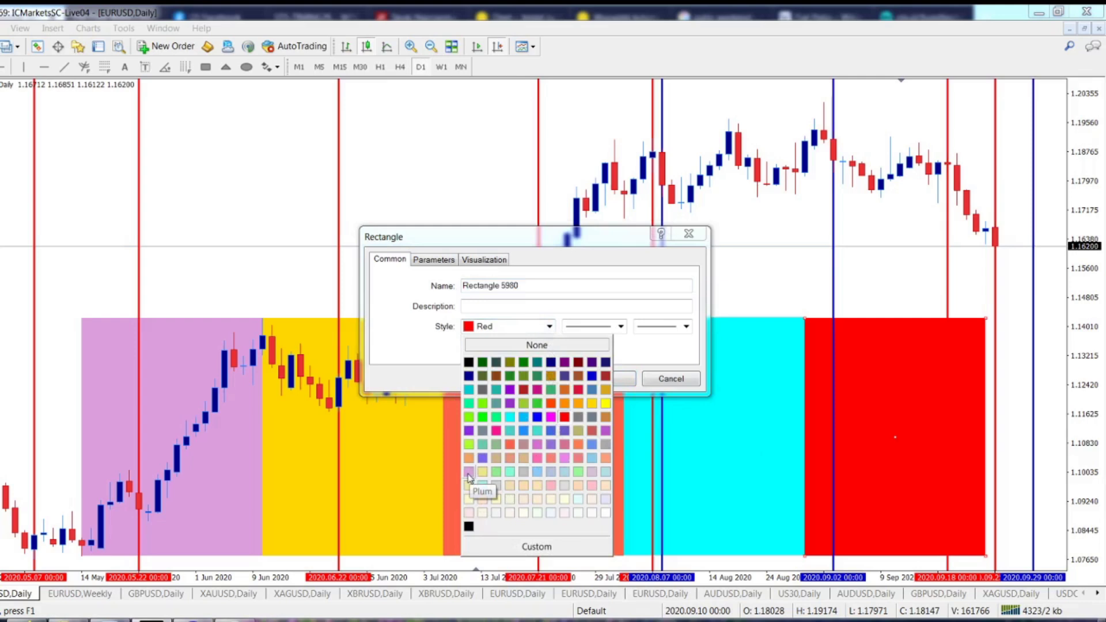
pyautogui.click(551, 485)
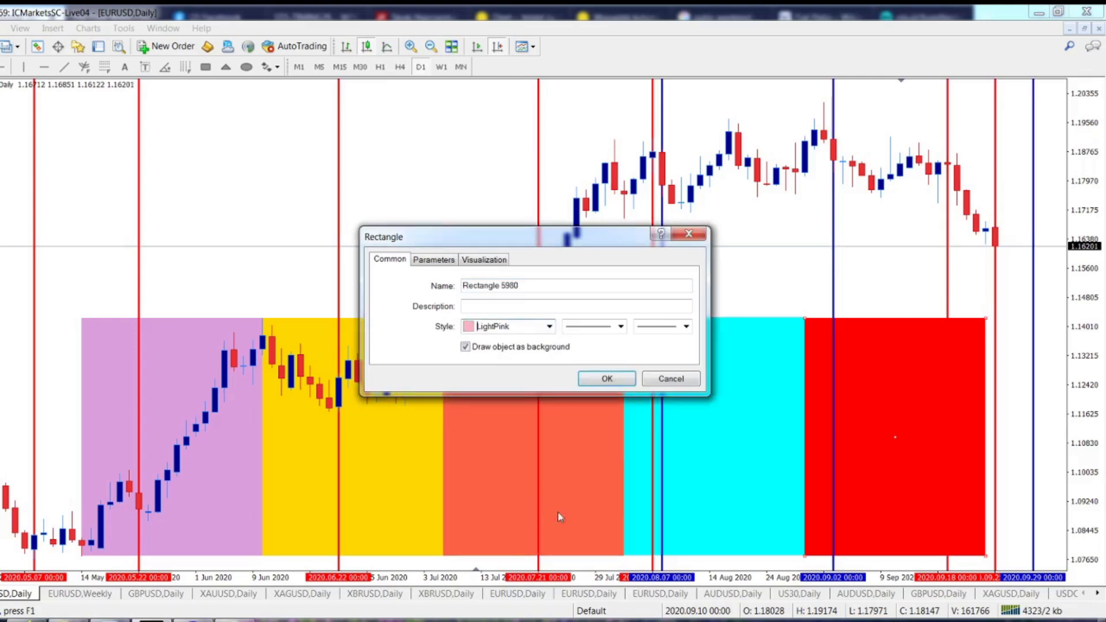
pyautogui.click(612, 374)
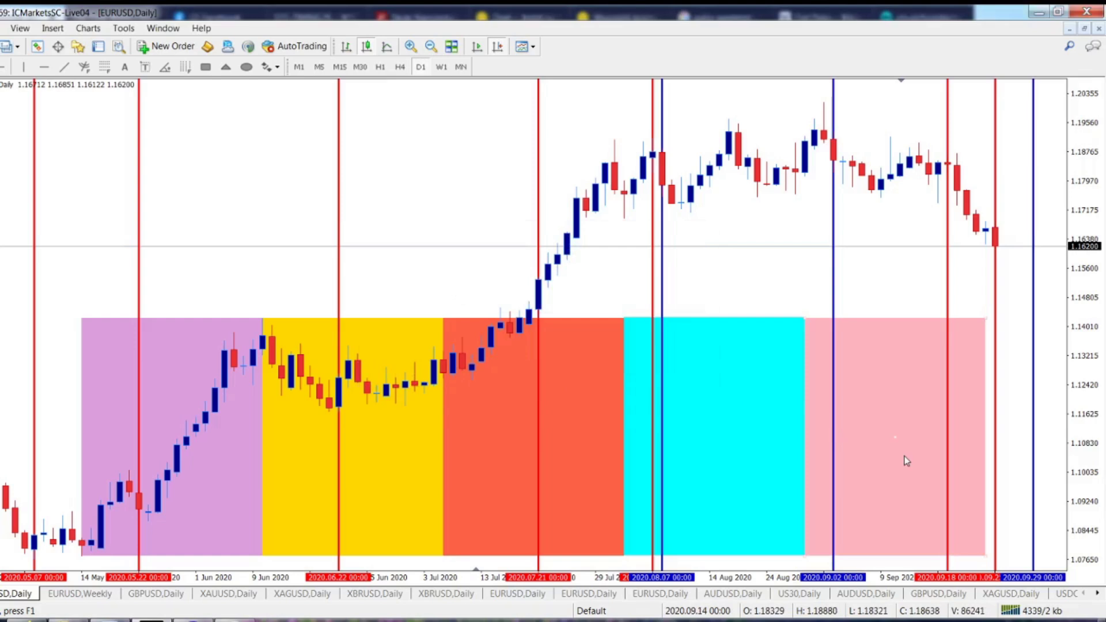
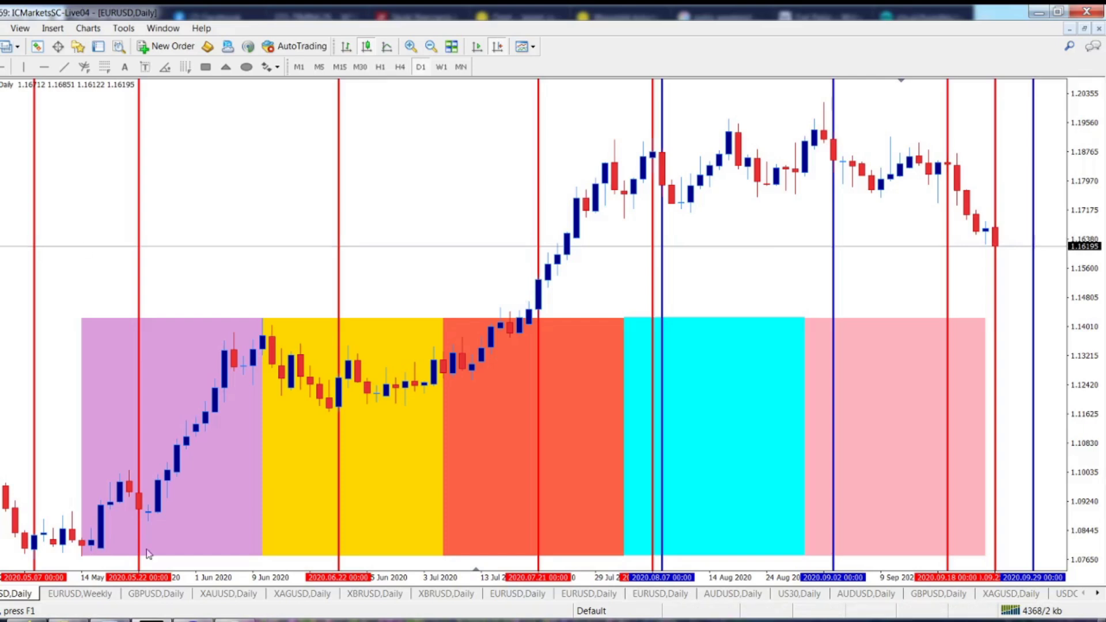
# Step: Draw a trendline from the 14 May 2020 low through the plum rectangle's upper corner at the 10 June high
pyautogui.click(64, 67)
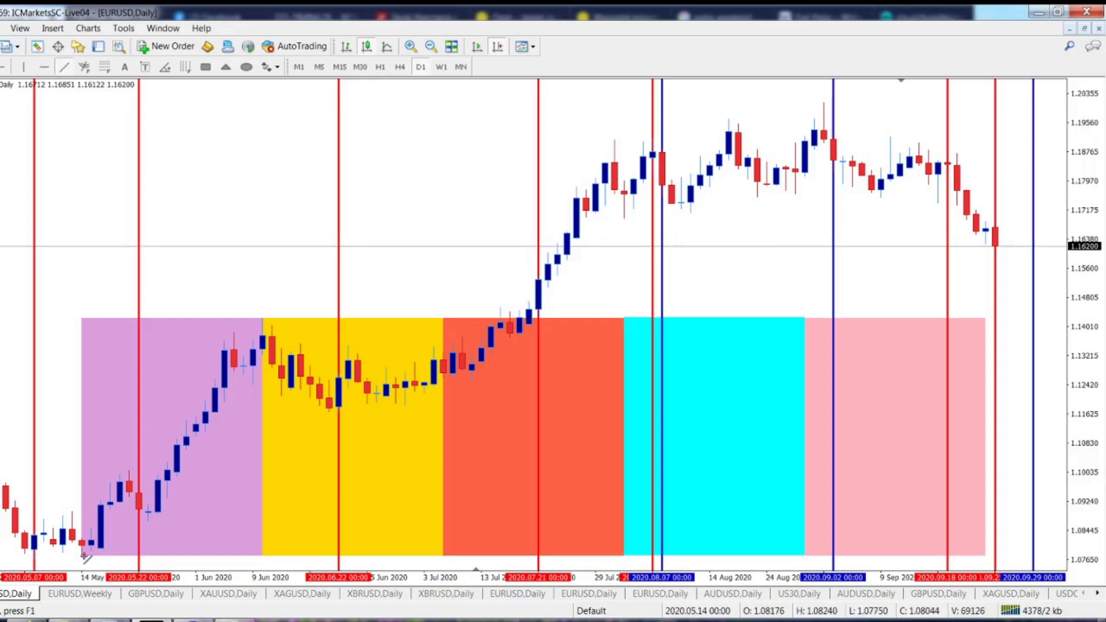
pyautogui.moveTo(83, 556); pyautogui.dragTo(457, 69)
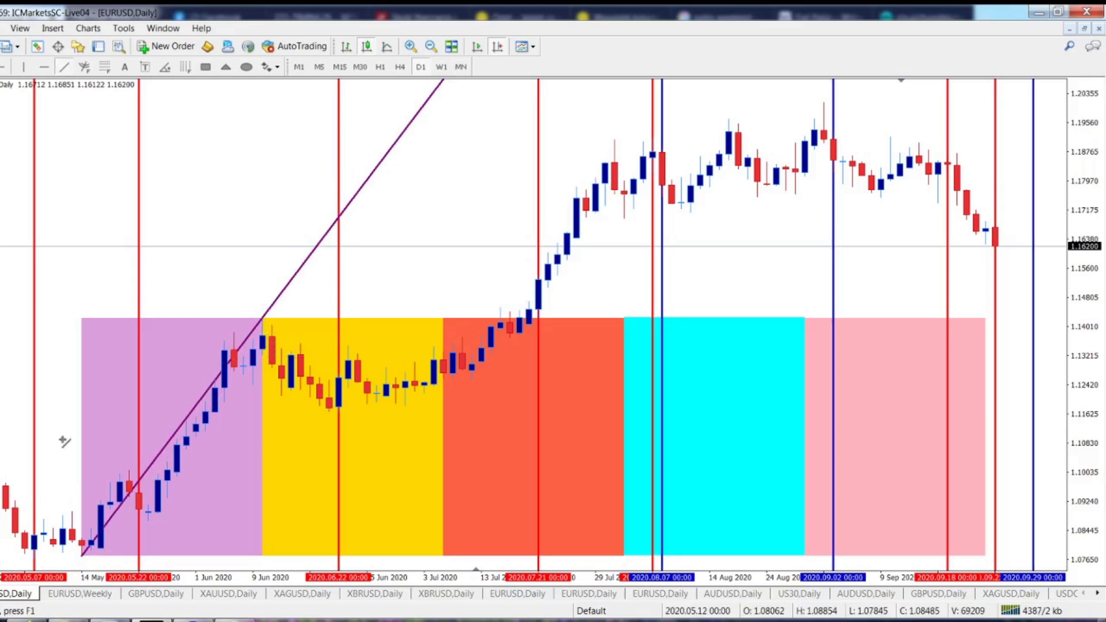
# Step: Draw two trendlines from the 14 May 2020 low, one through the gold rectangle's far upper corner and one through the tomato rectangle's
pyautogui.moveTo(82, 556); pyautogui.dragTo(808, 80)
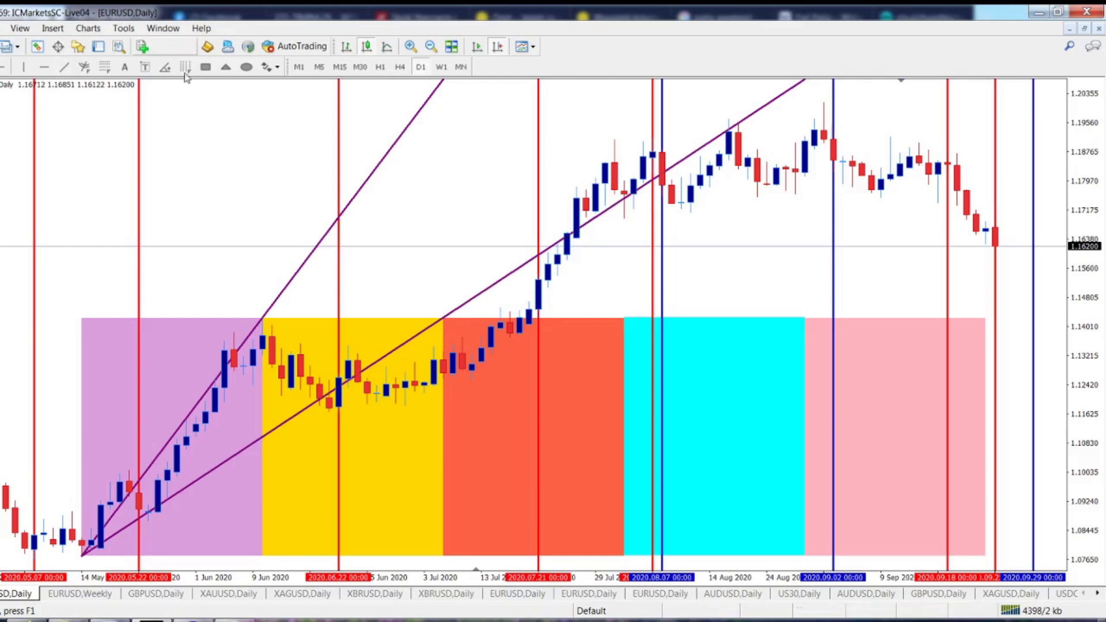
pyautogui.click(64, 67)
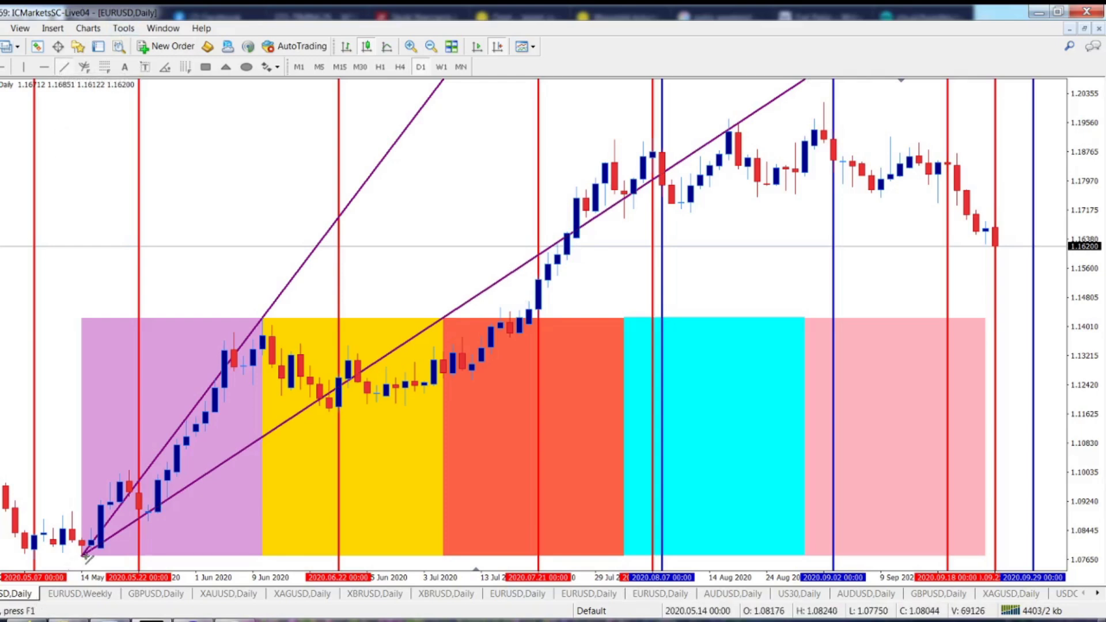
pyautogui.moveTo(82, 557); pyautogui.dragTo(1042, 131)
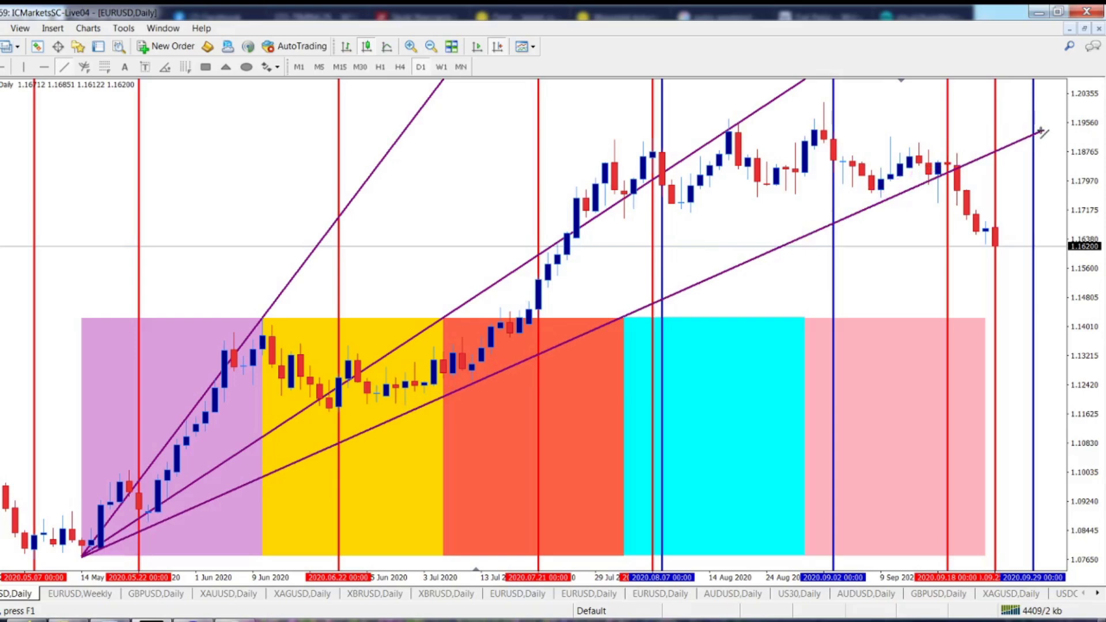
pyautogui.moveTo(1042, 131); pyautogui.dragTo(1043, 130)
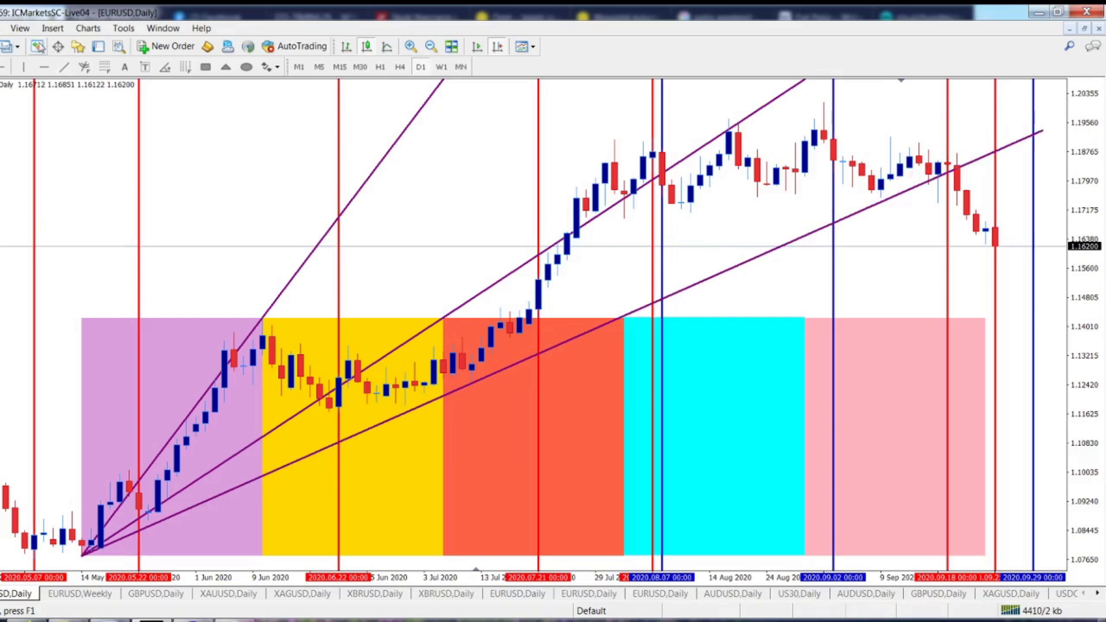
# Step: Add trendlines from the same May low through the far upper corners of the aqua and light pink rectangles
pyautogui.click(64, 67)
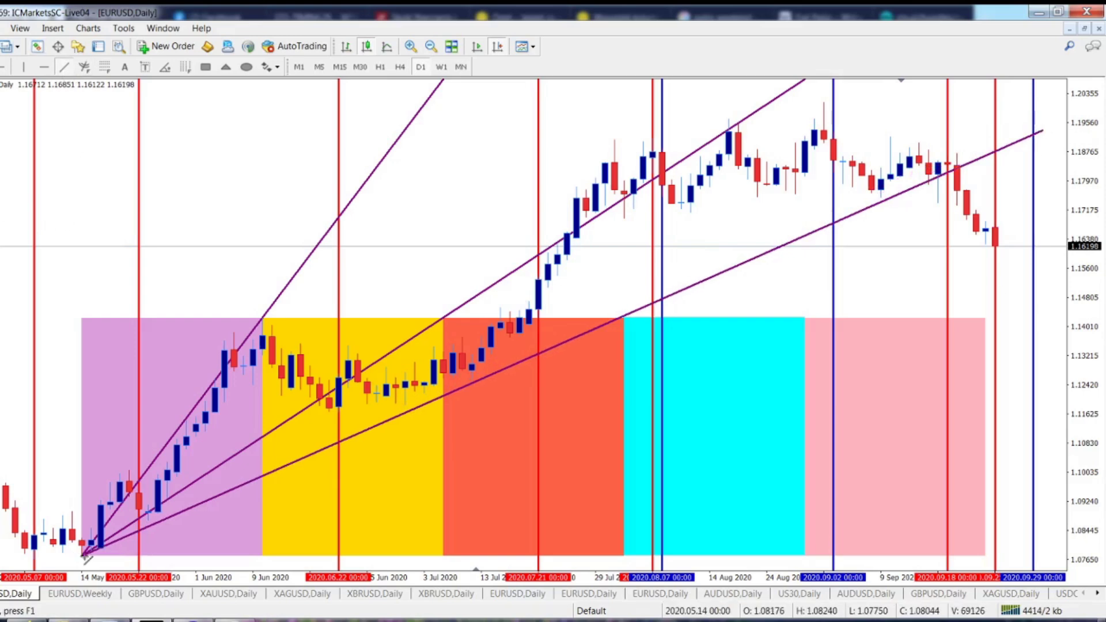
pyautogui.moveTo(82, 556); pyautogui.dragTo(1056, 242)
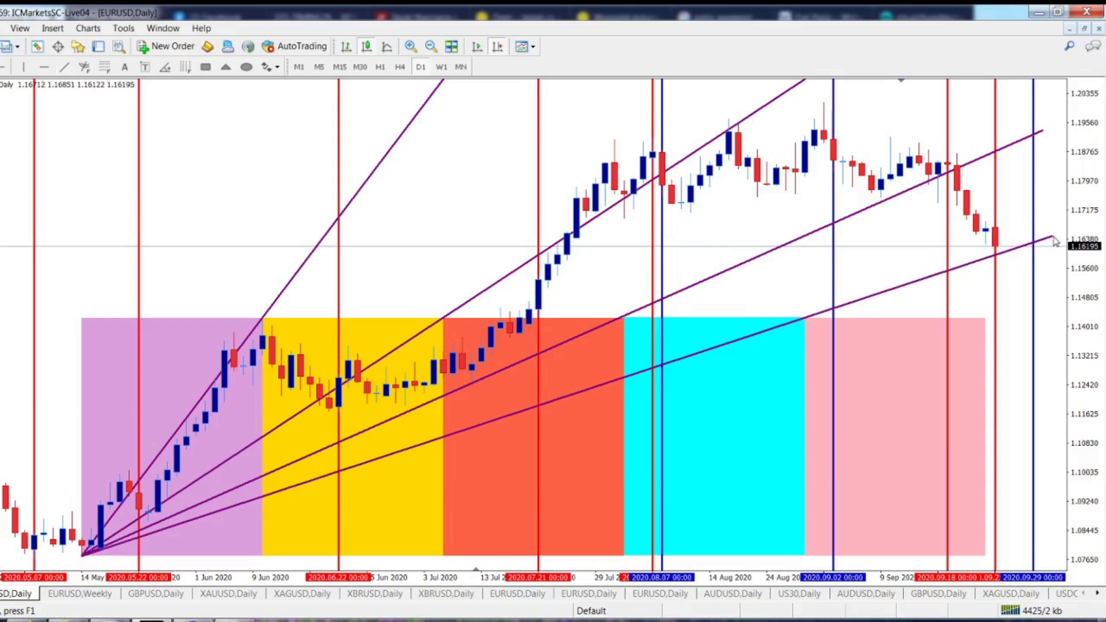
pyautogui.click(68, 67)
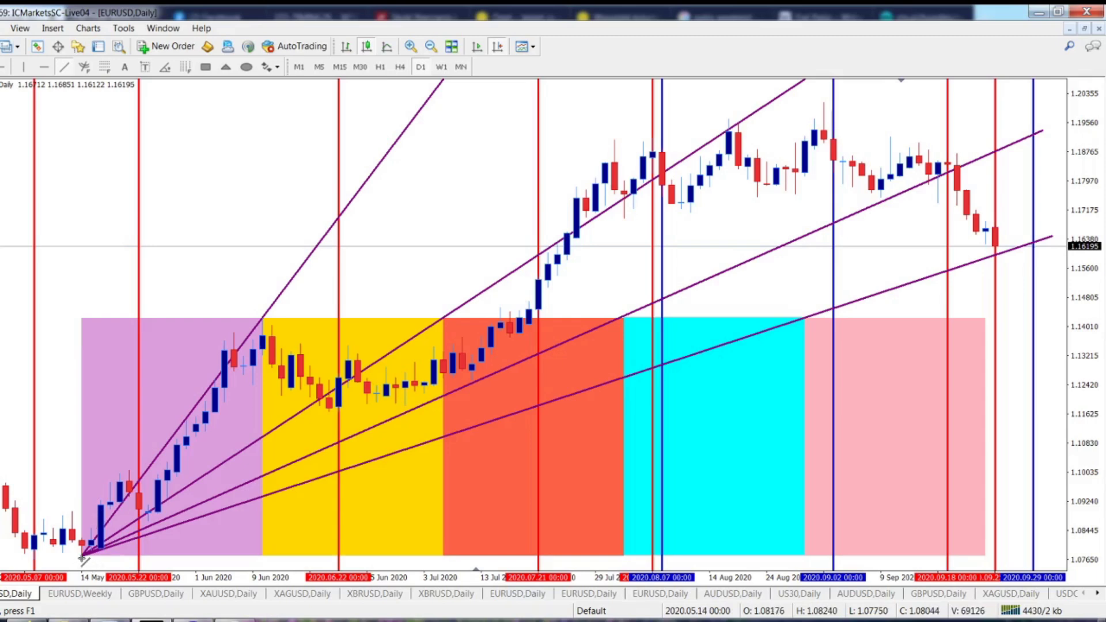
pyautogui.moveTo(83, 557)
pyautogui.mouseDown()
pyautogui.moveTo(1066, 291)
pyautogui.moveTo(1065, 310)
pyautogui.moveTo(1065, 300)
pyautogui.mouseUp()
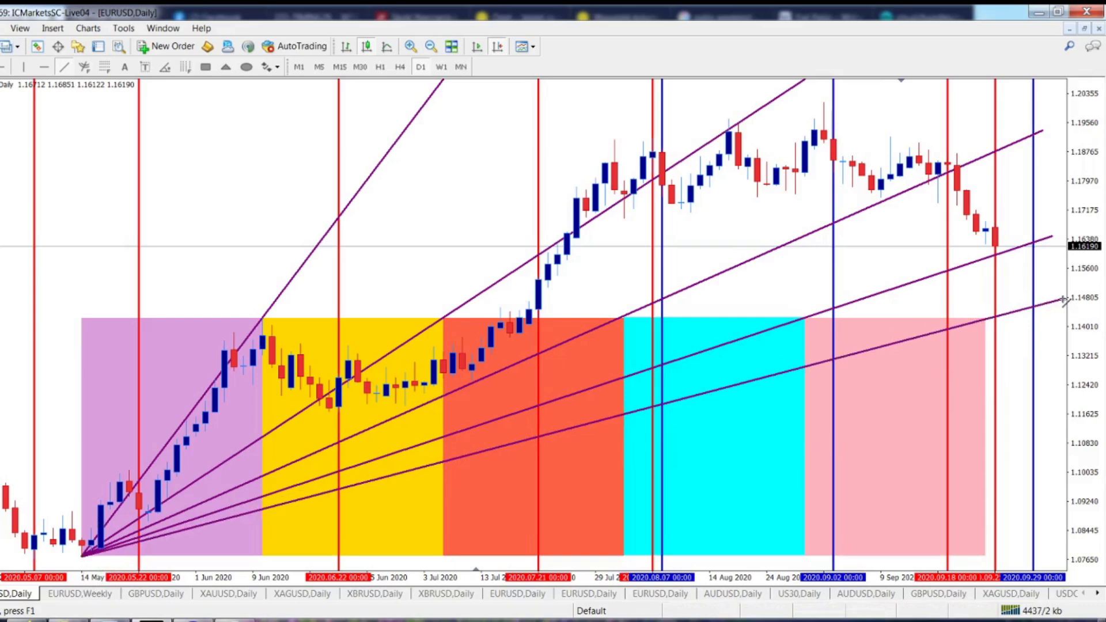
pyautogui.moveTo(1065, 299); pyautogui.dragTo(1065, 300)
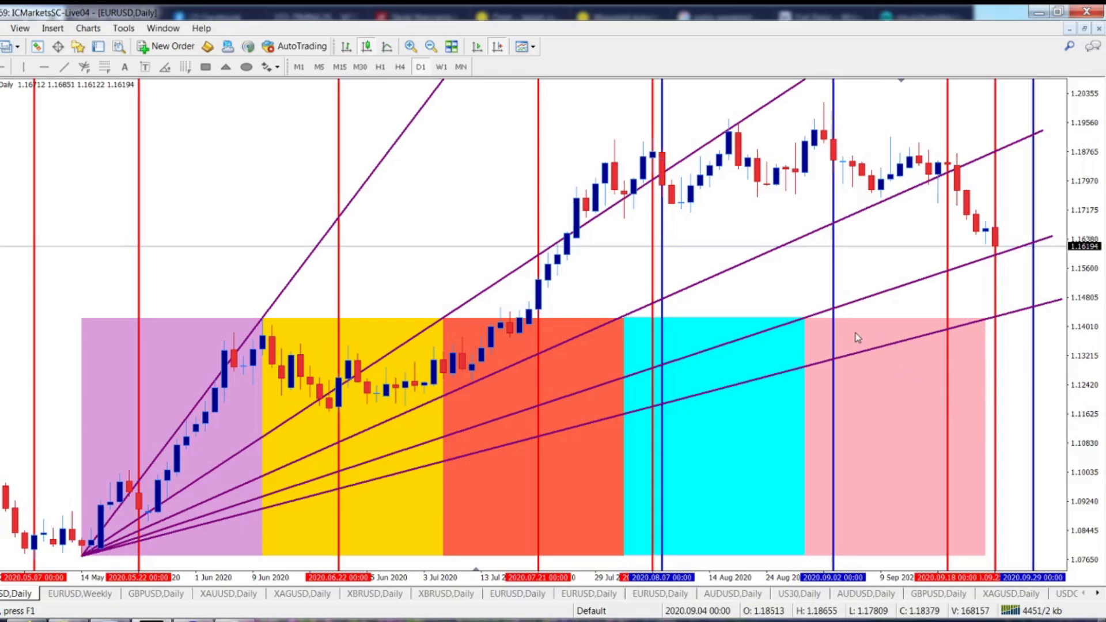
# Step: Extend the lowest trendline, through the light pink rectangle's corner, as a ray
pyautogui.moveTo(639, 228)
pyautogui.mouseDown()
pyautogui.moveTo(535, 236)
pyautogui.moveTo(653, 224)
pyautogui.mouseUp()
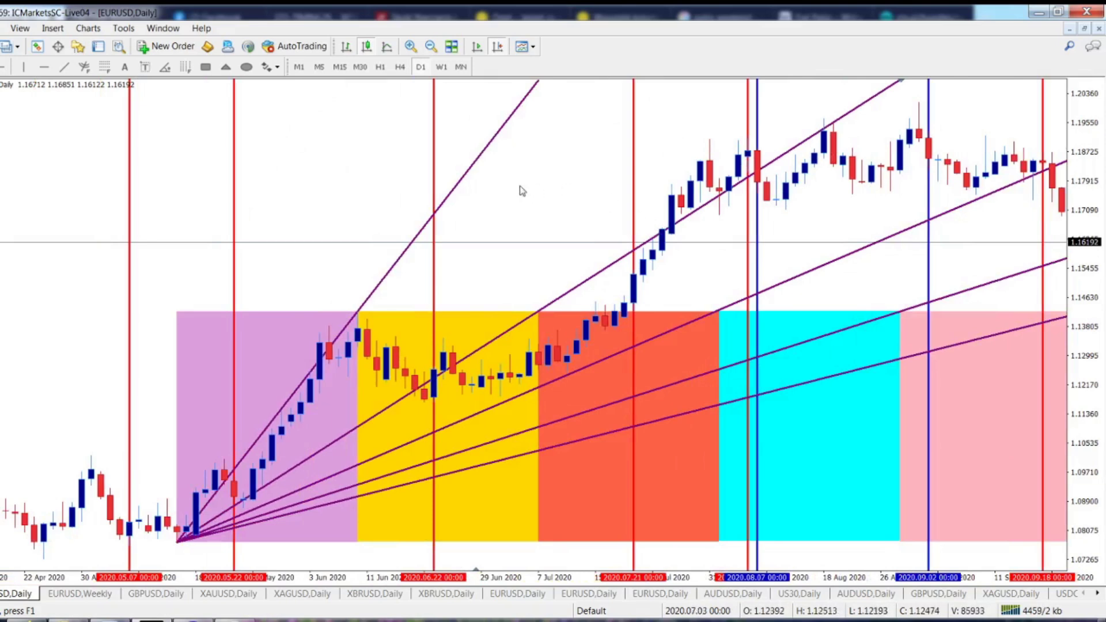
pyautogui.moveTo(523, 191); pyautogui.dragTo(434, 202)
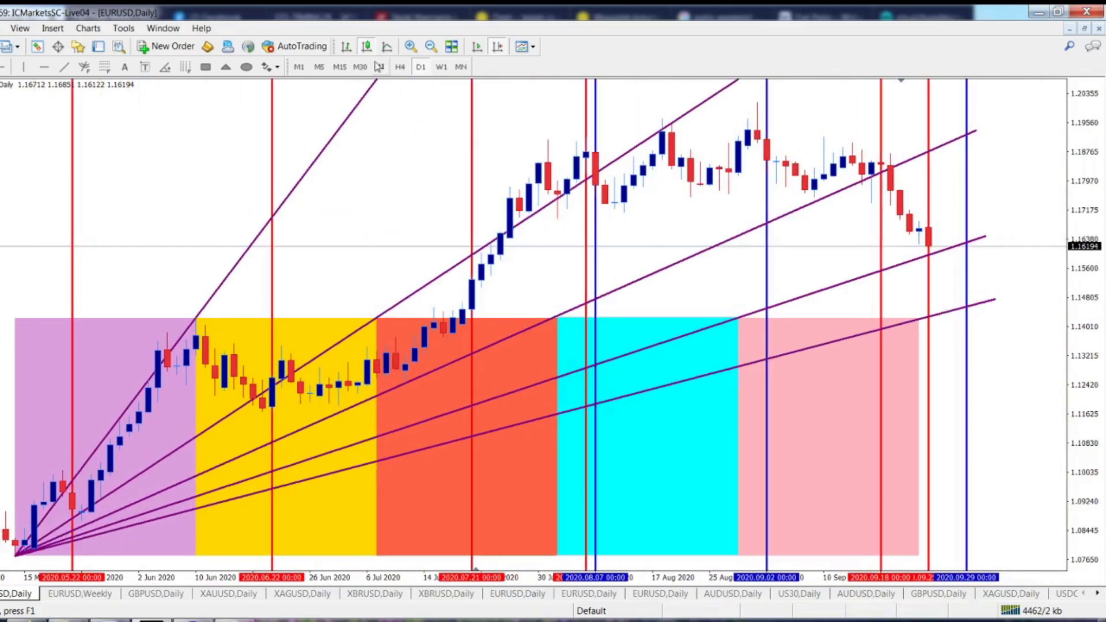
pyautogui.click(431, 46)
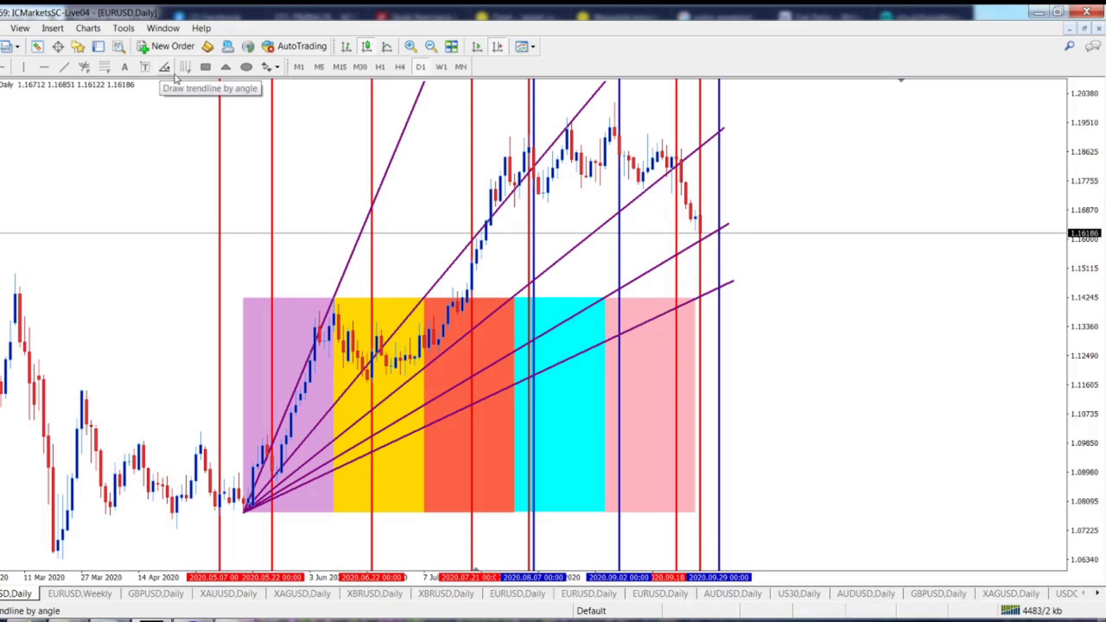
pyautogui.doubleClick(734, 282)
pyautogui.rightClick(733, 282)
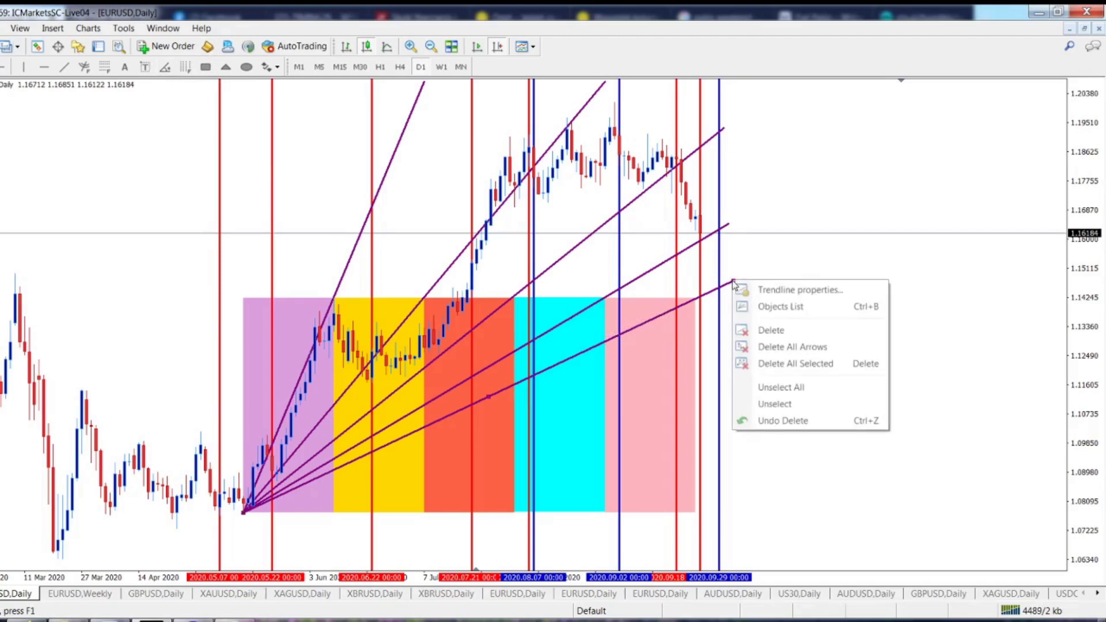
pyautogui.click(774, 292)
pyautogui.click(448, 328)
pyautogui.click(598, 378)
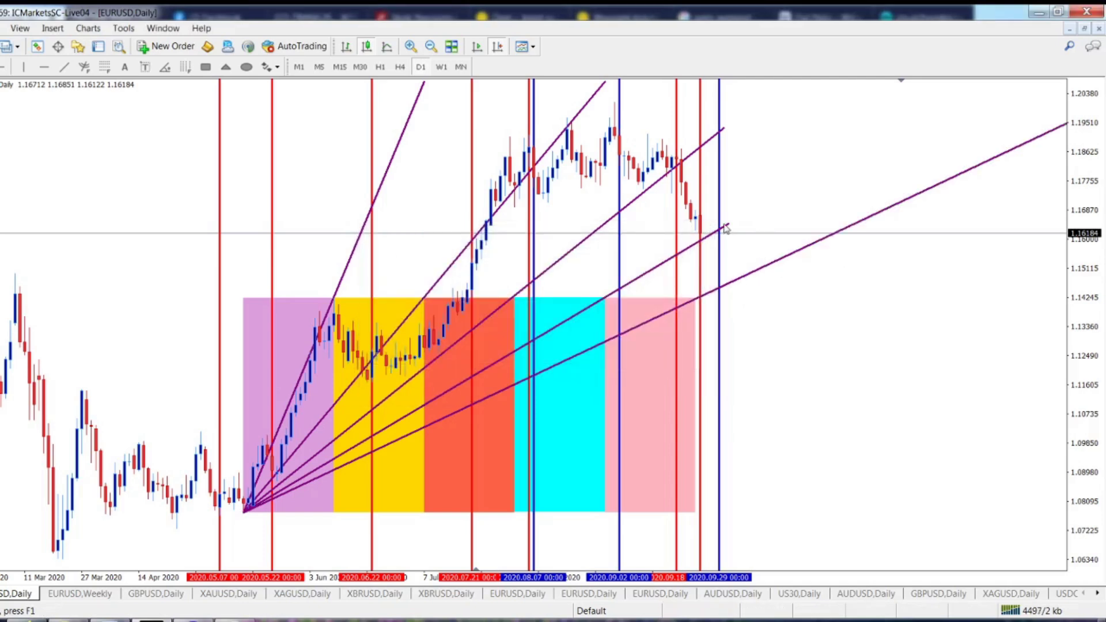
# Step: Turn on the Ray option for the trendline passing through the aqua rectangle's upper corner
pyautogui.rightClick(728, 227)
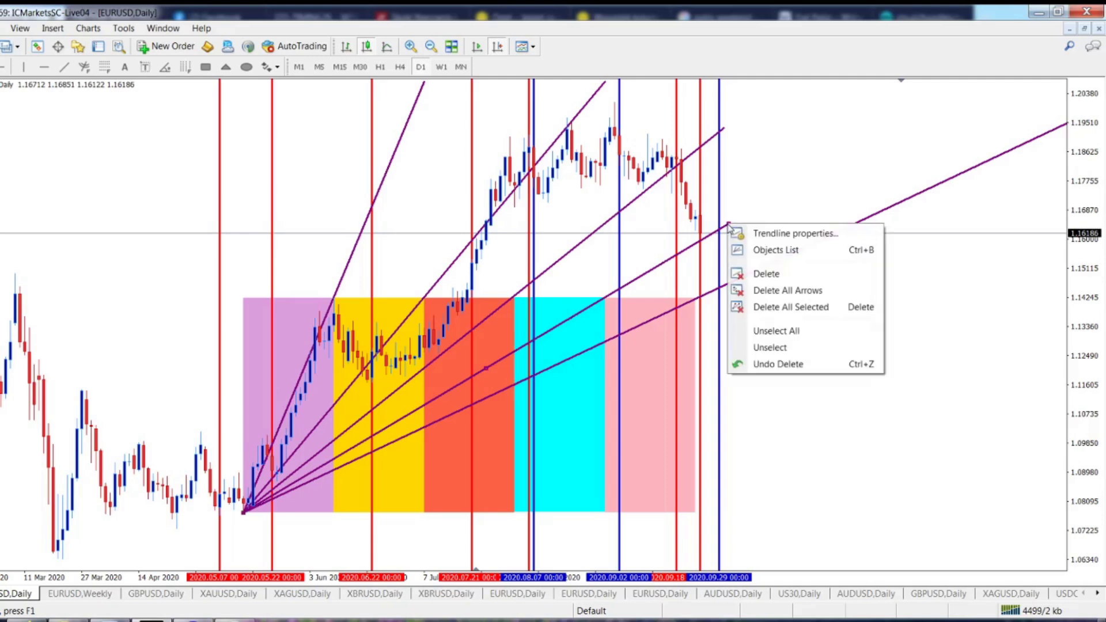
pyautogui.click(769, 231)
pyautogui.click(449, 328)
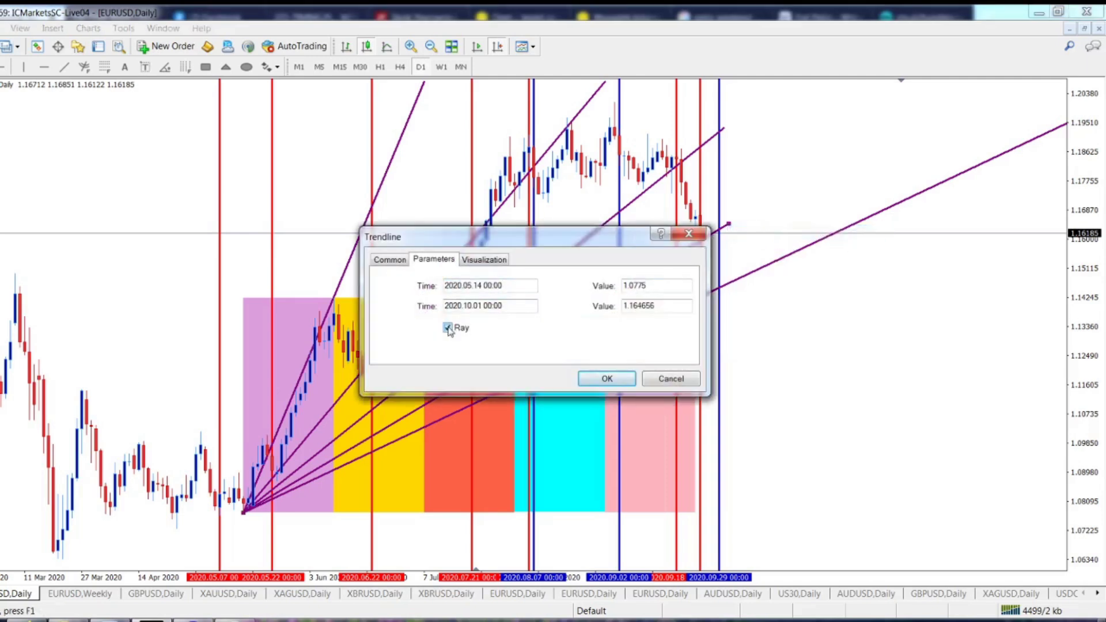
pyautogui.click(605, 375)
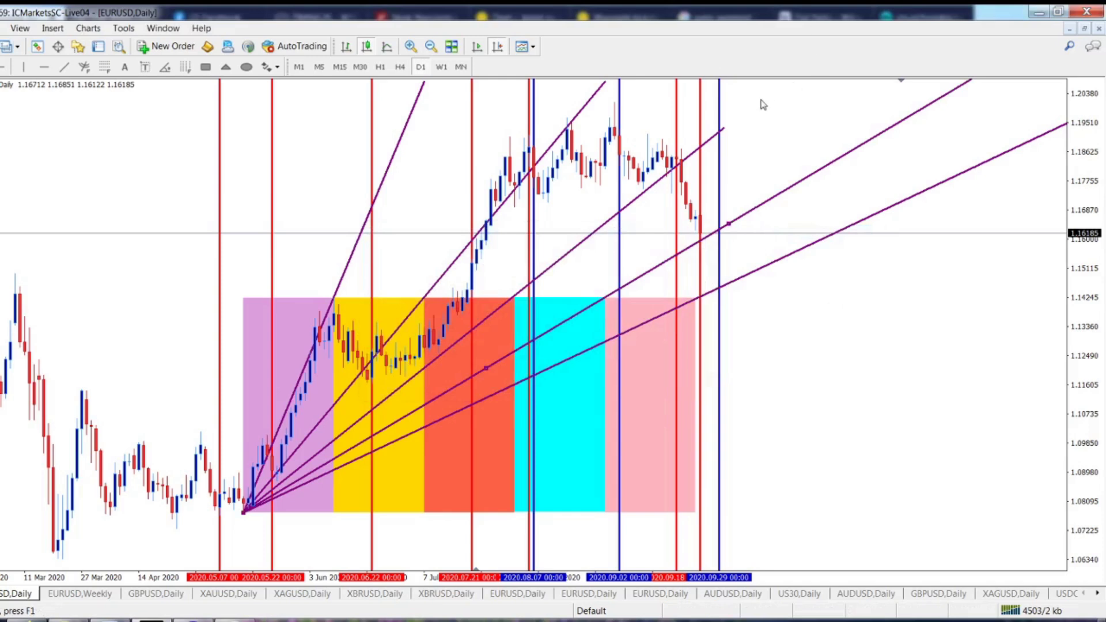
# Step: Make the trendline through the tomato rectangle's upper corner a ray and deselect it
pyautogui.rightClick(724, 132)
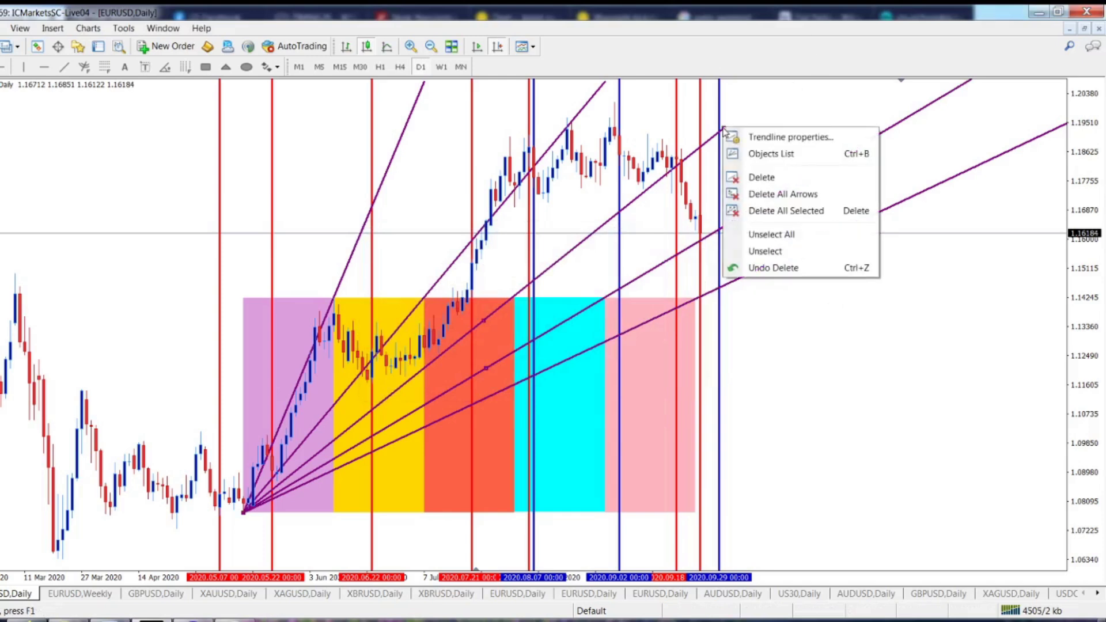
pyautogui.click(783, 138)
pyautogui.click(448, 329)
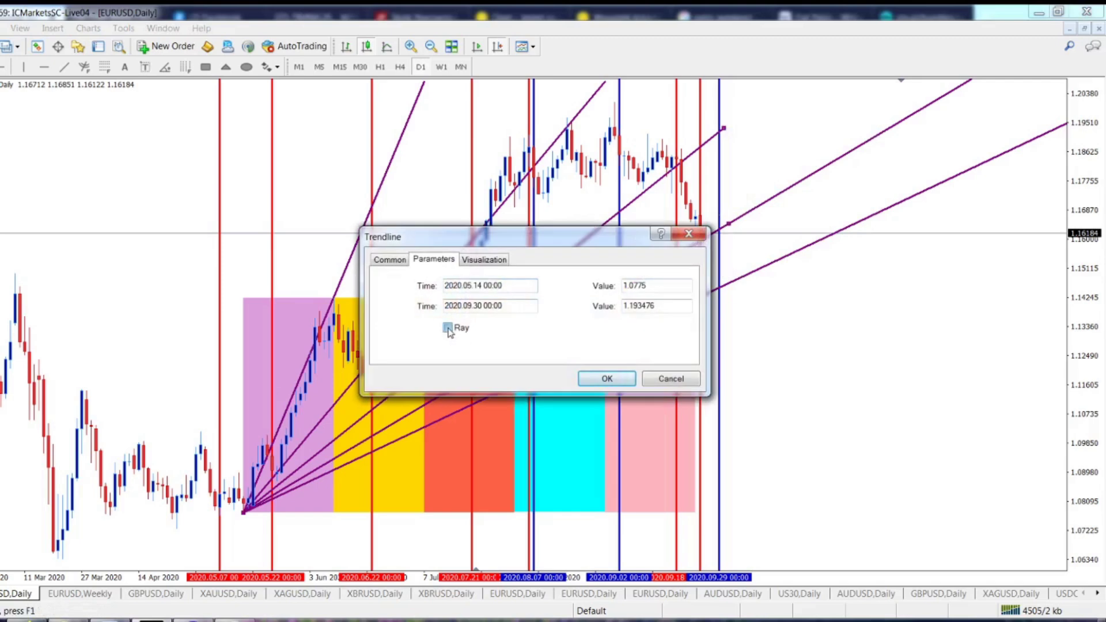
pyautogui.click(608, 378)
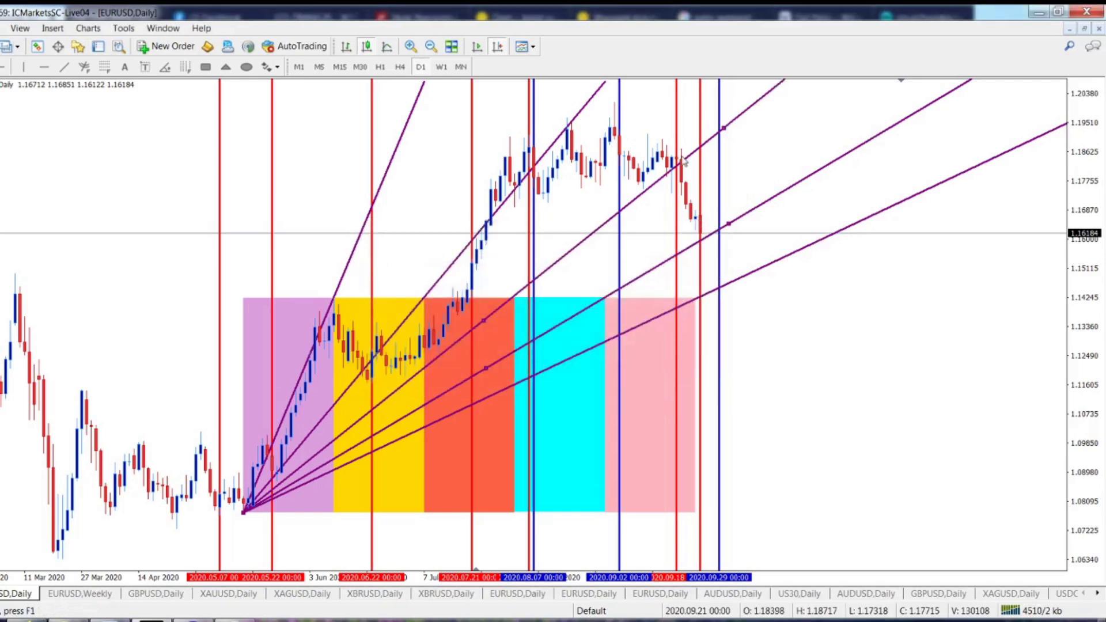
pyautogui.doubleClick(724, 132)
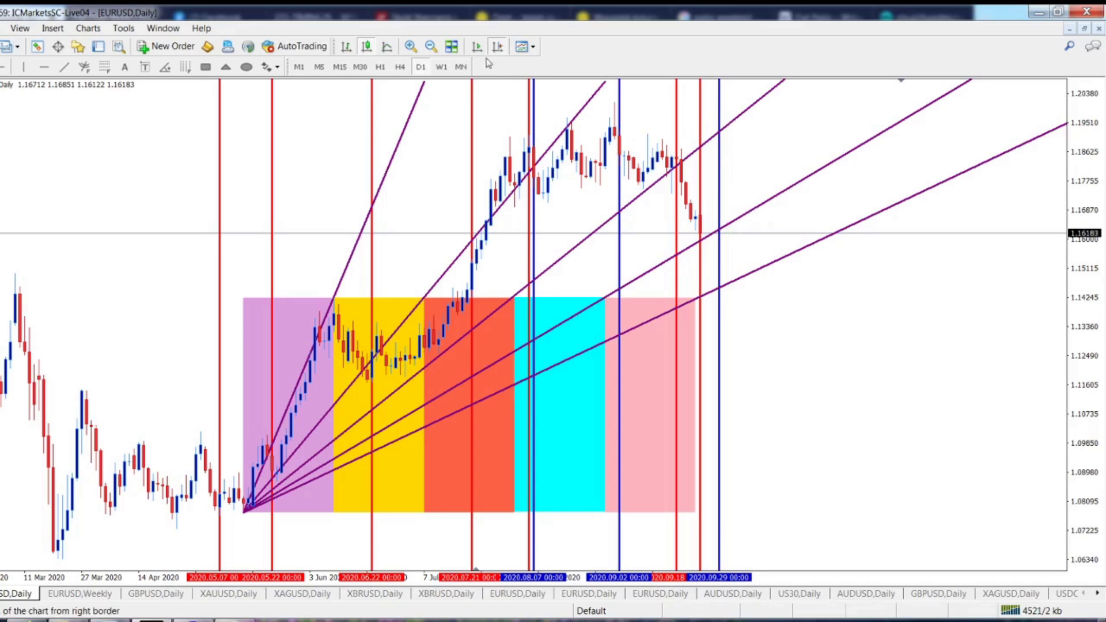
# Step: Examine with the crosshair how price from the 10 June high to late September relates to the trendlines, rectangles and vertical date lines
pyautogui.click(411, 46)
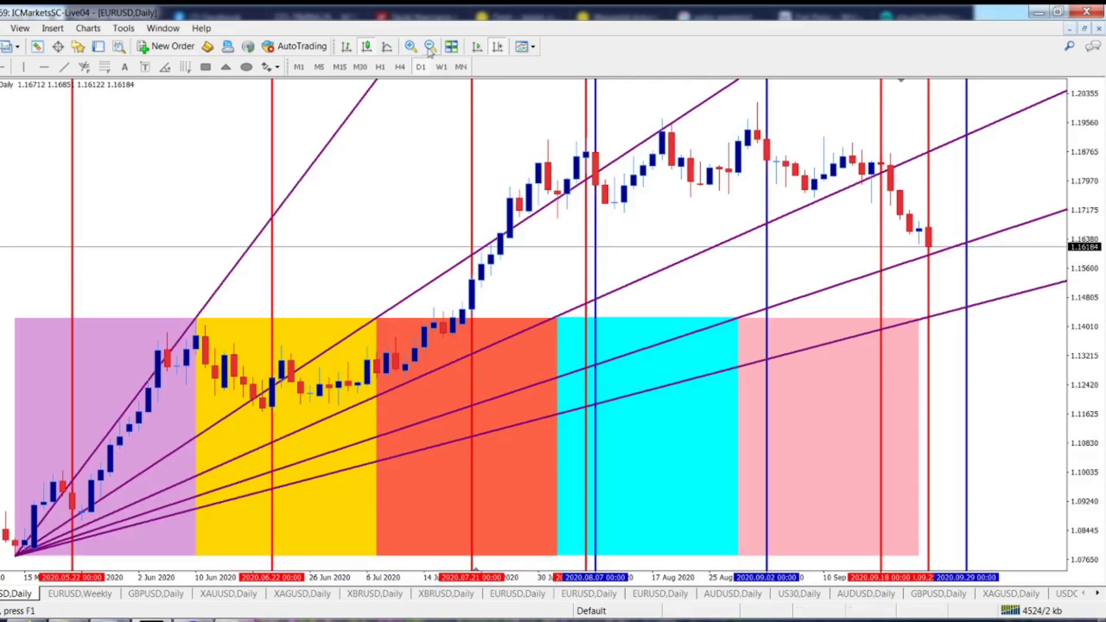
pyautogui.moveTo(669, 250); pyautogui.dragTo(597, 251)
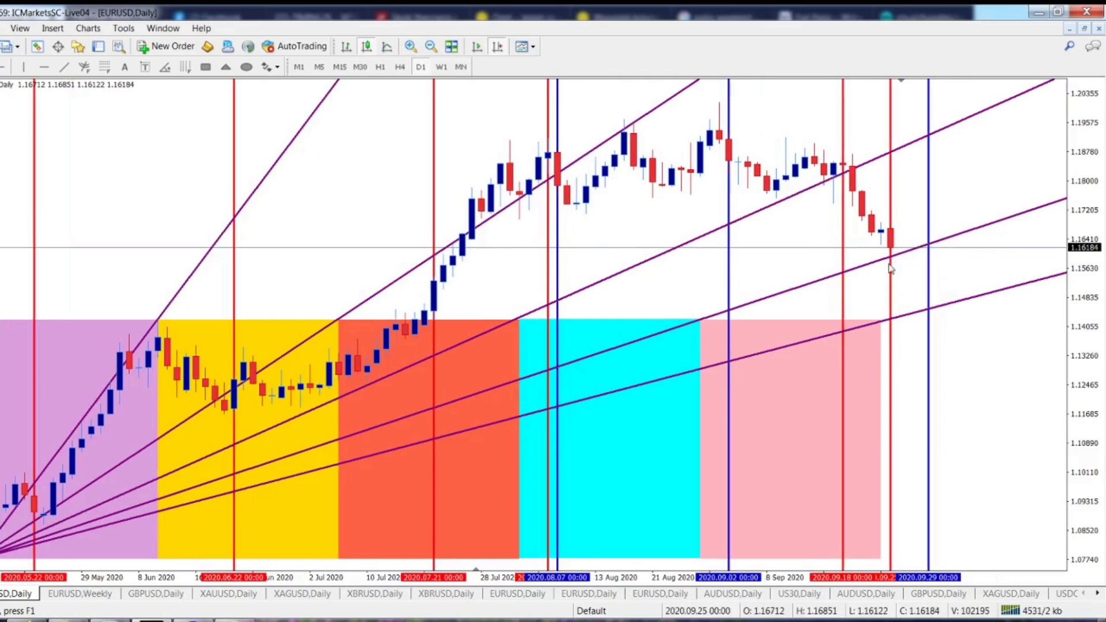
pyautogui.middleClick(852, 251)
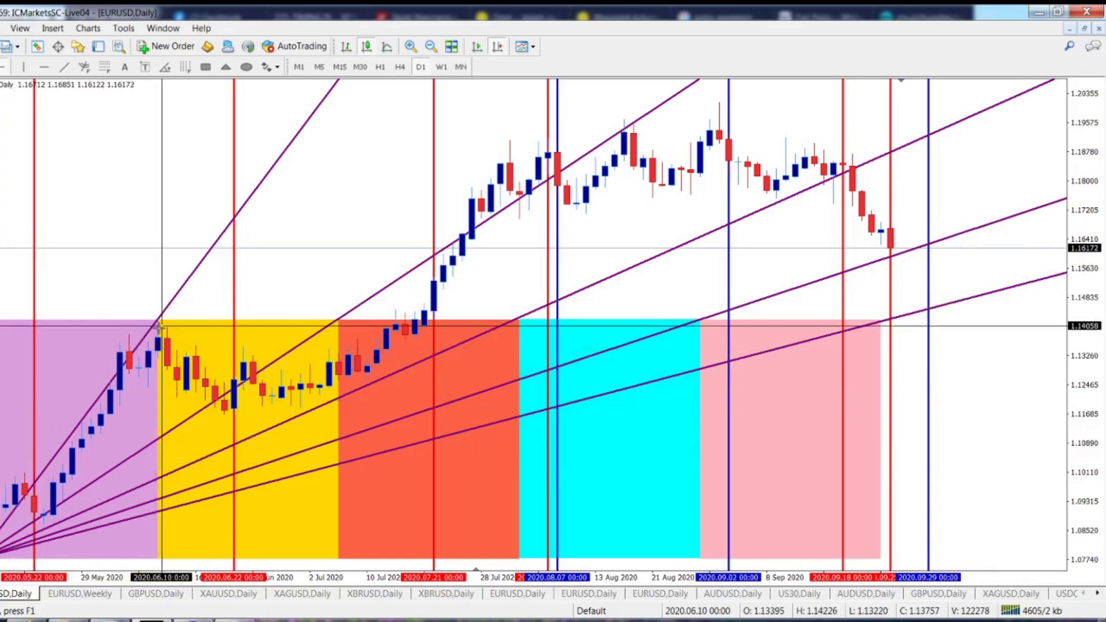
pyautogui.press('Escape')
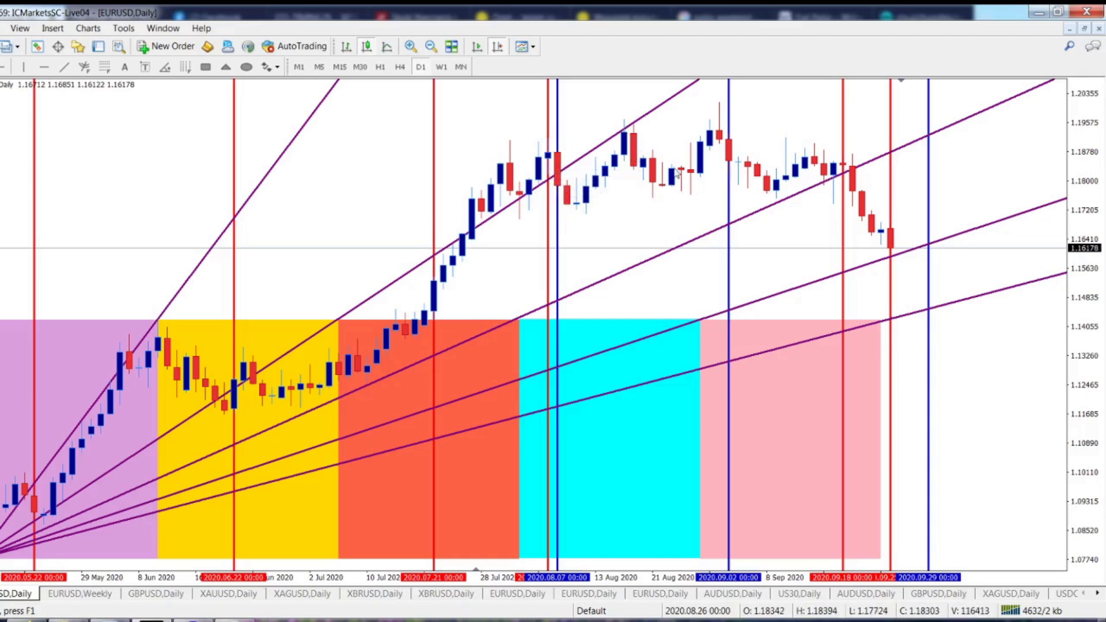
pyautogui.moveTo(1100, 126); pyautogui.dragTo(1098, 175)
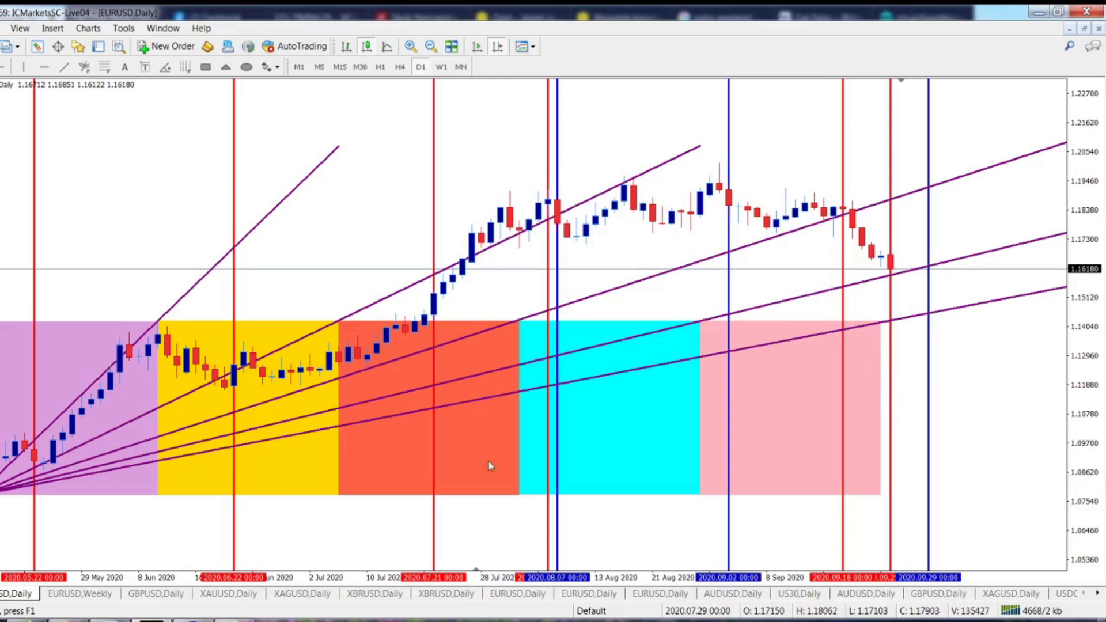
pyautogui.middleClick(43, 131)
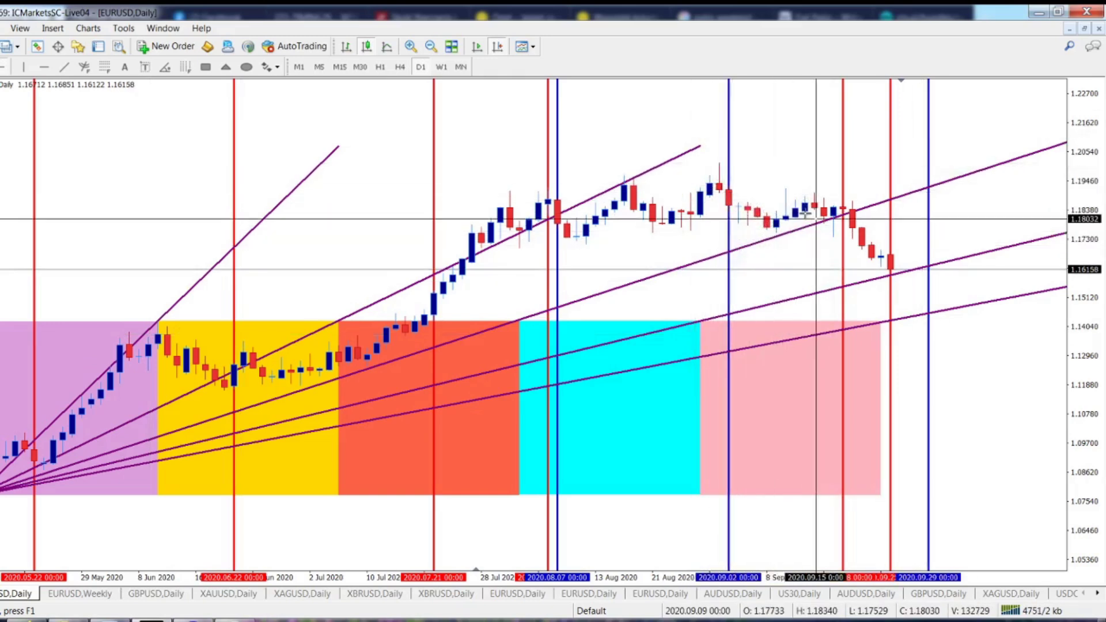
pyautogui.moveTo(873, 248)
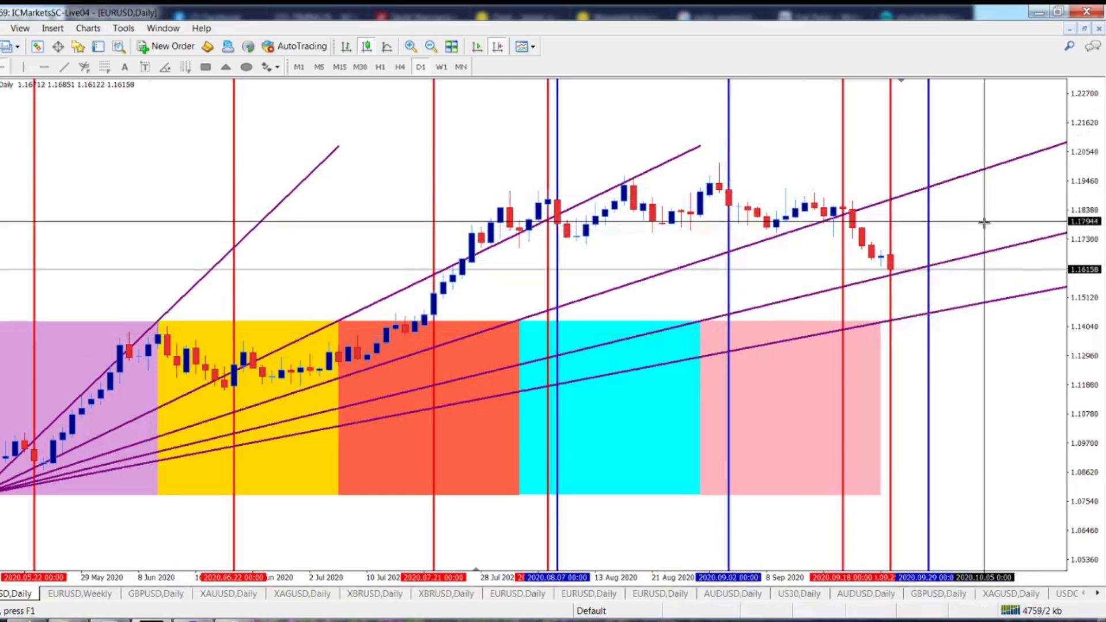